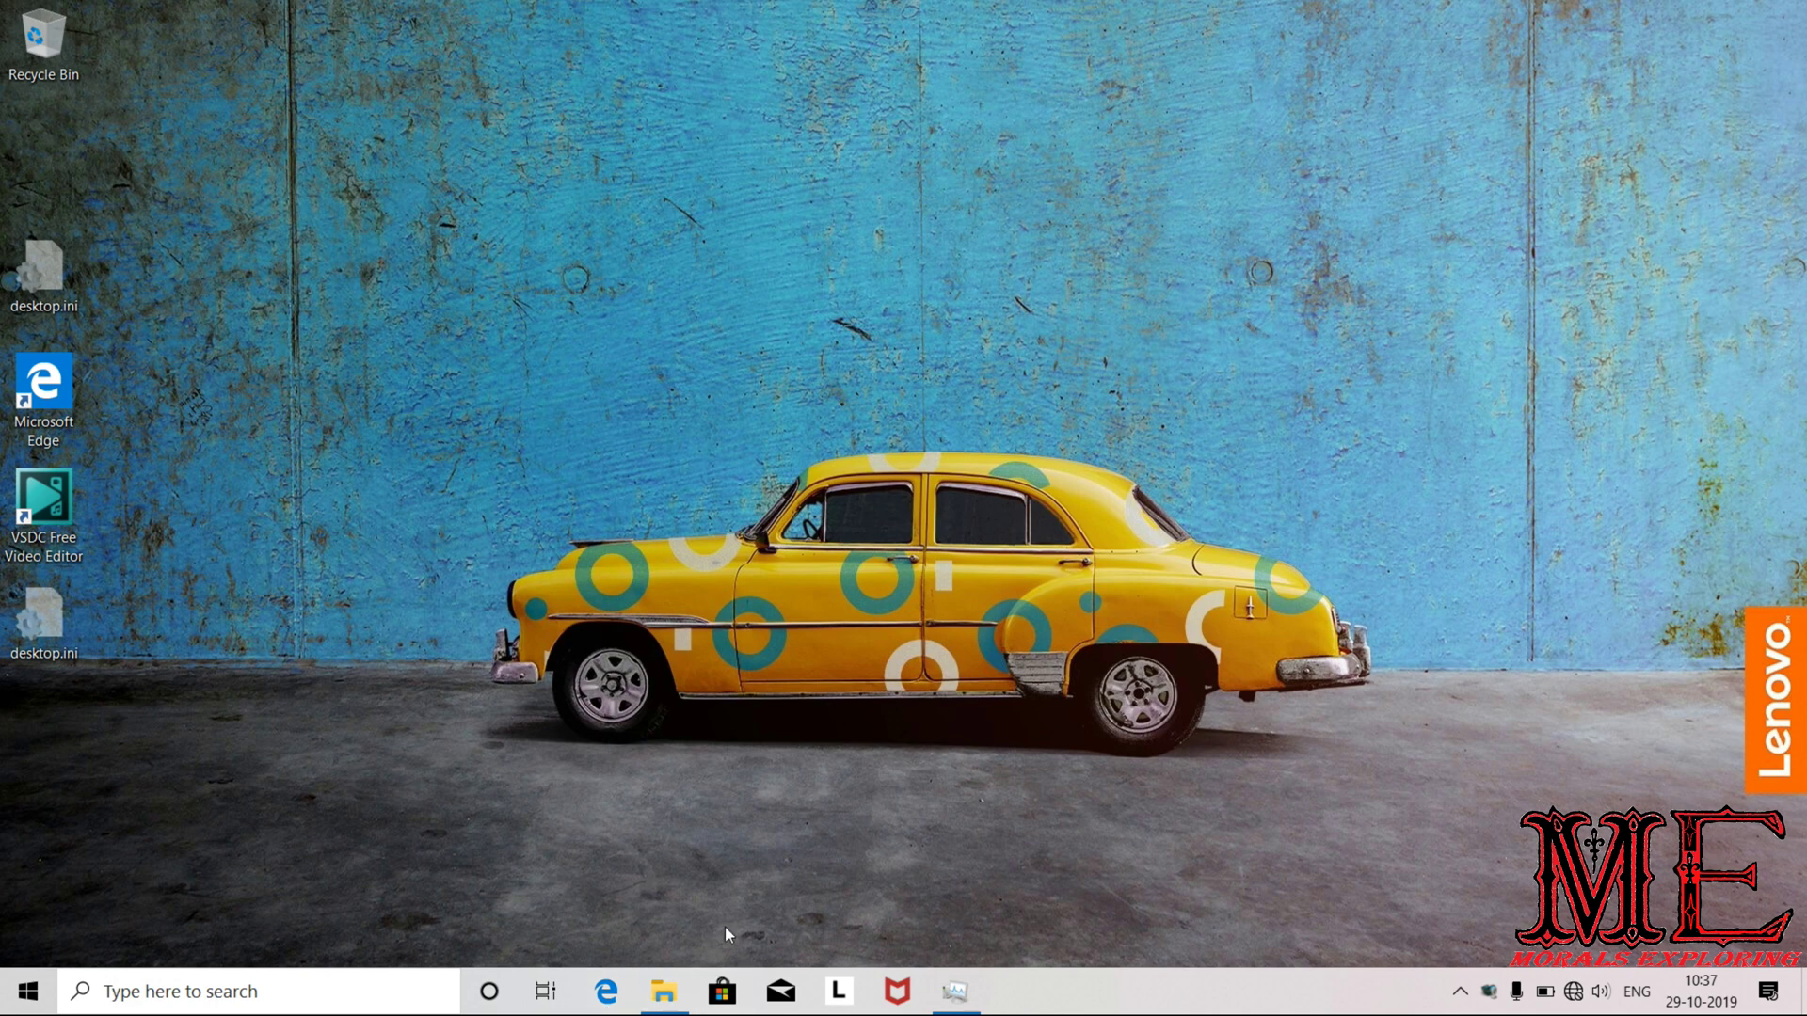
# - Show This PC in File Explorer, listing only Windows (C:) with 861 GB free of 930 GB
pyautogui.press('super+e')
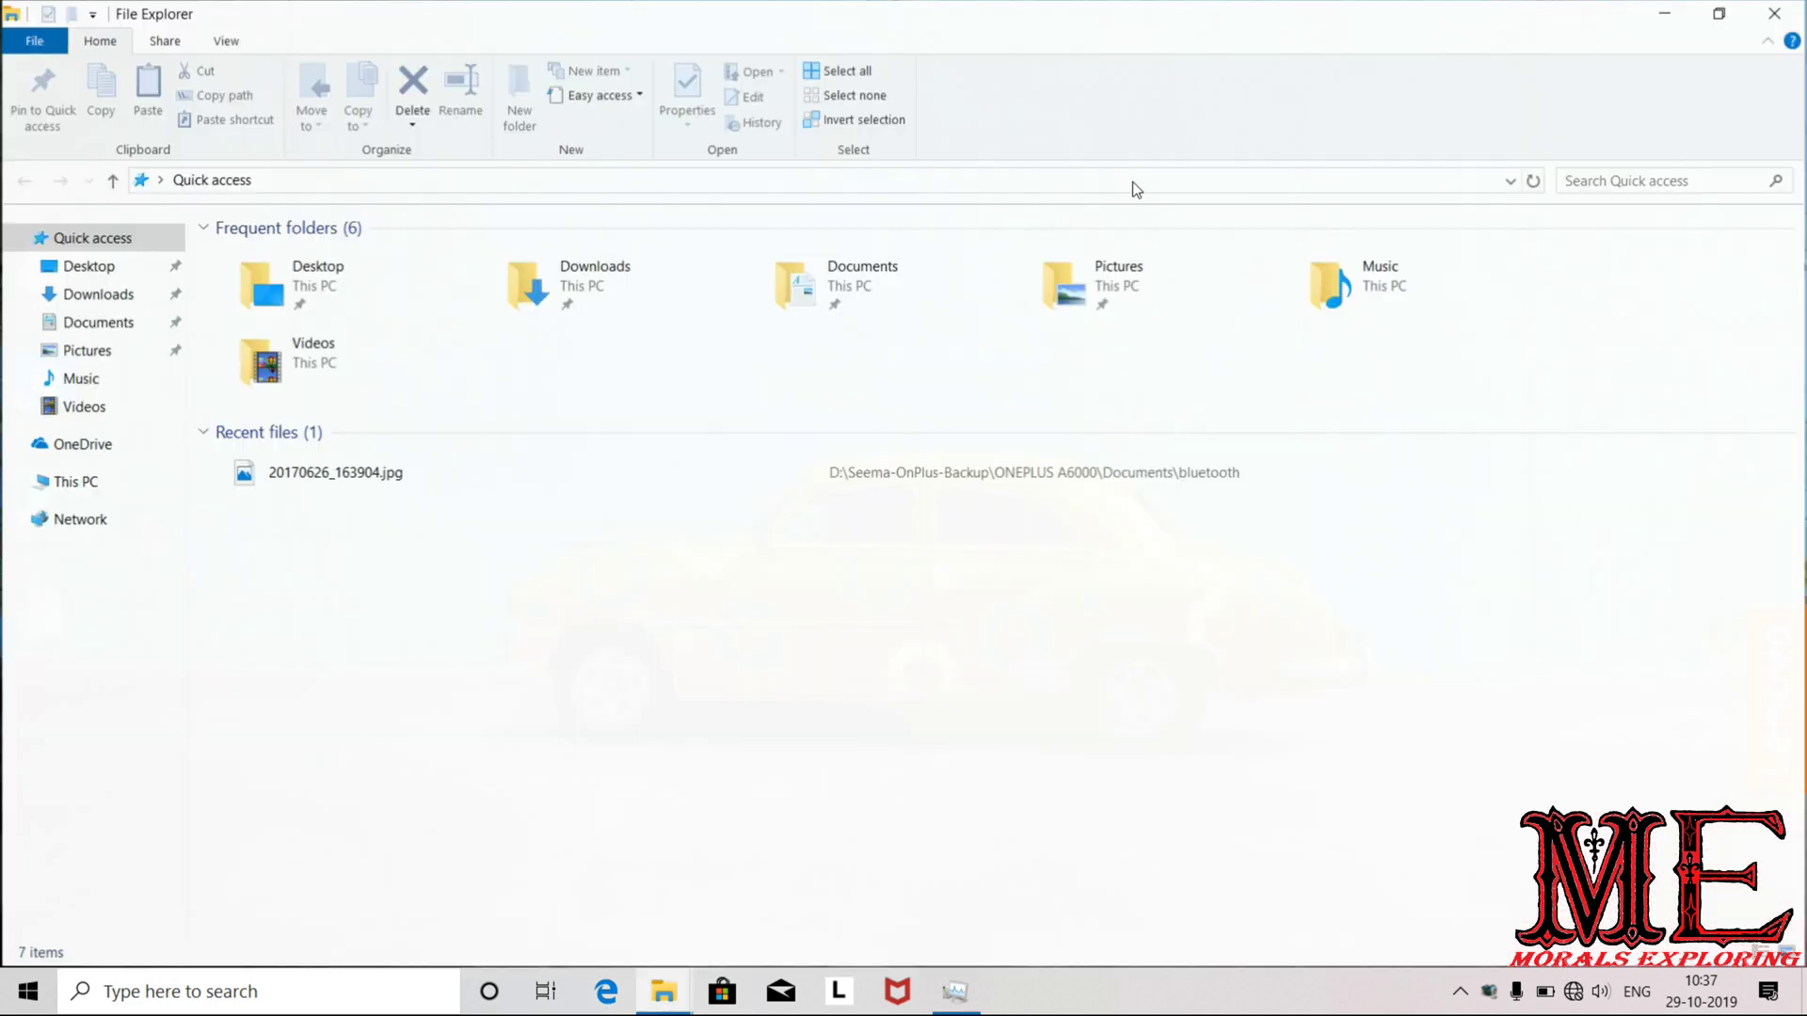
pyautogui.click(93, 480)
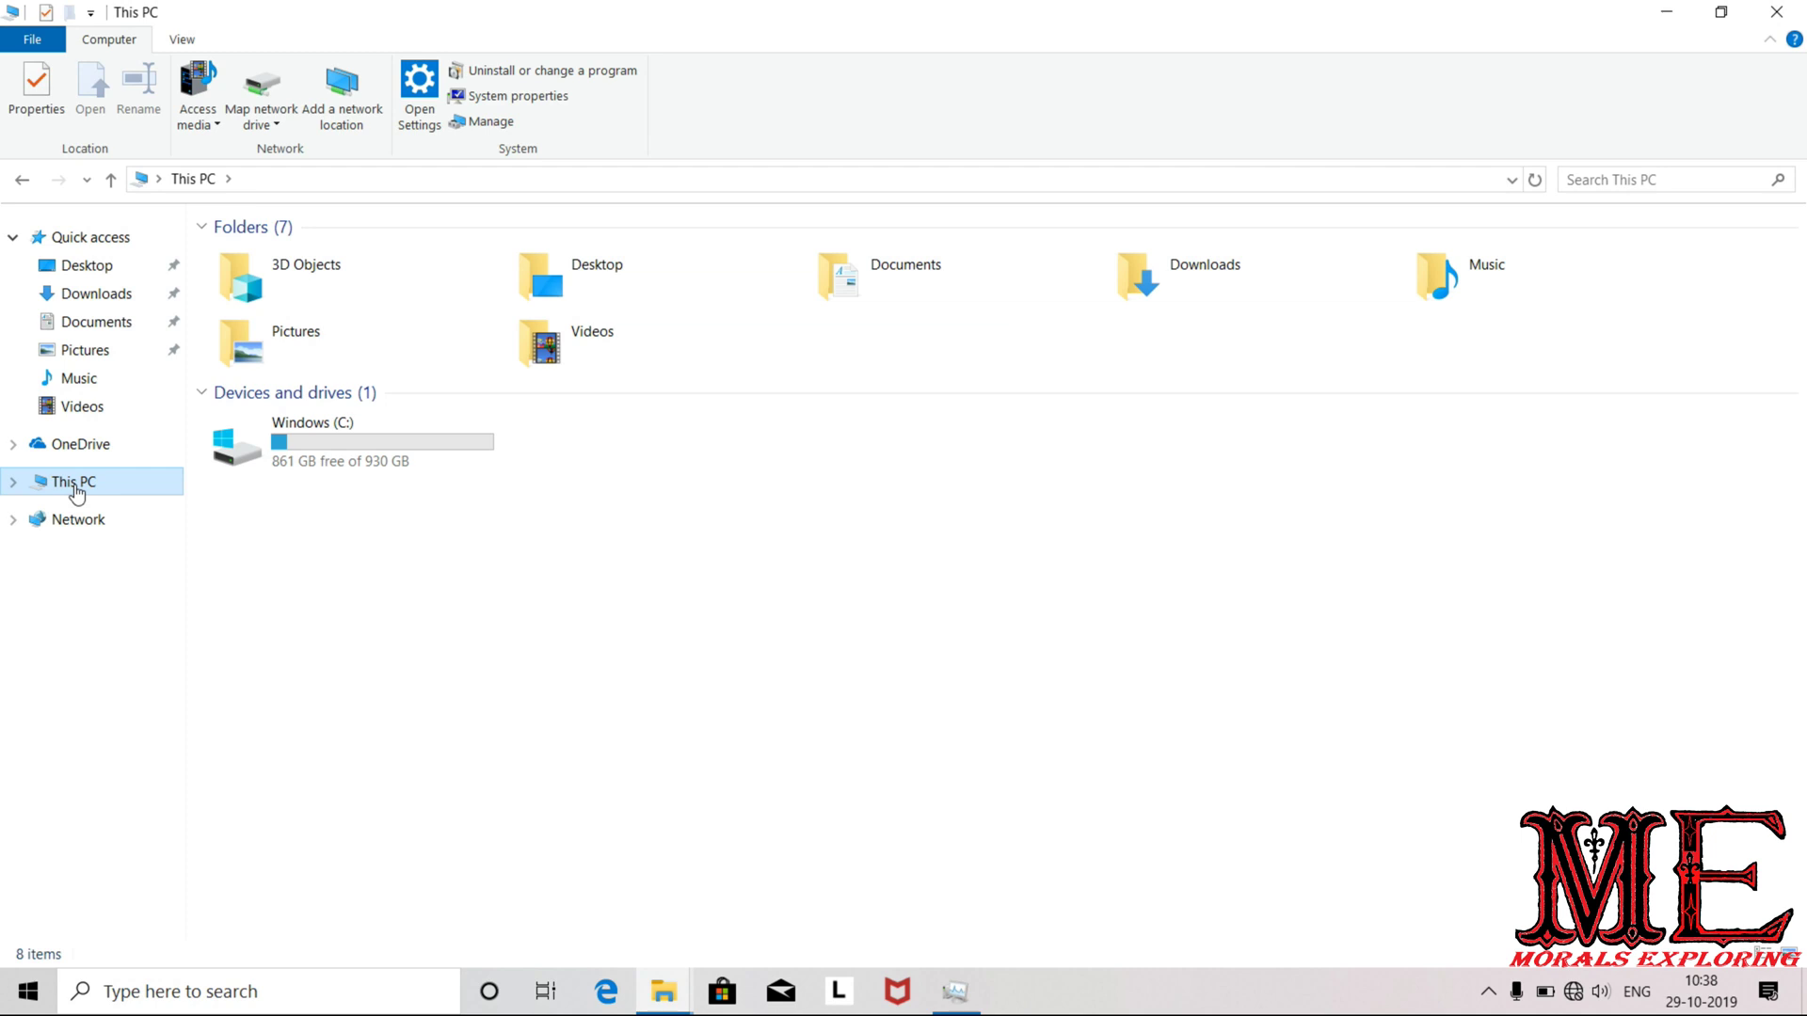
# - Open Computer Management from This PC and select Disk Management under Storage
pyautogui.rightClick(77, 493)
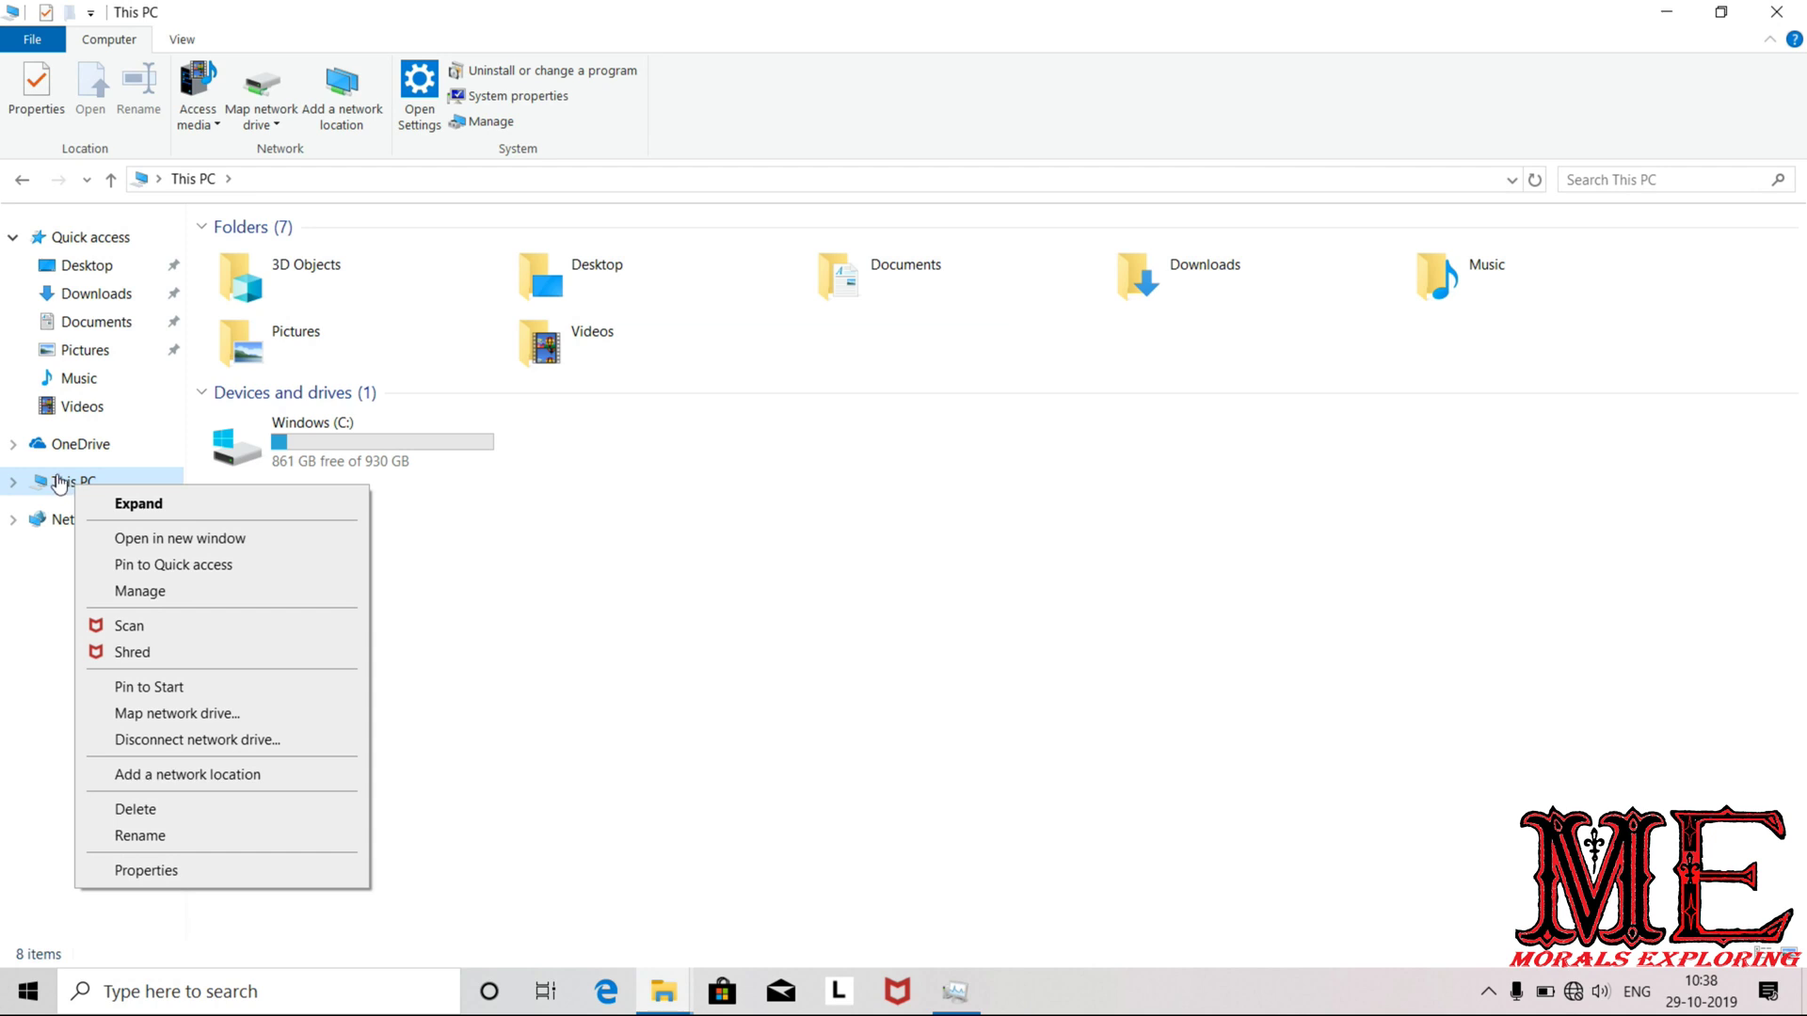
pyautogui.click(167, 596)
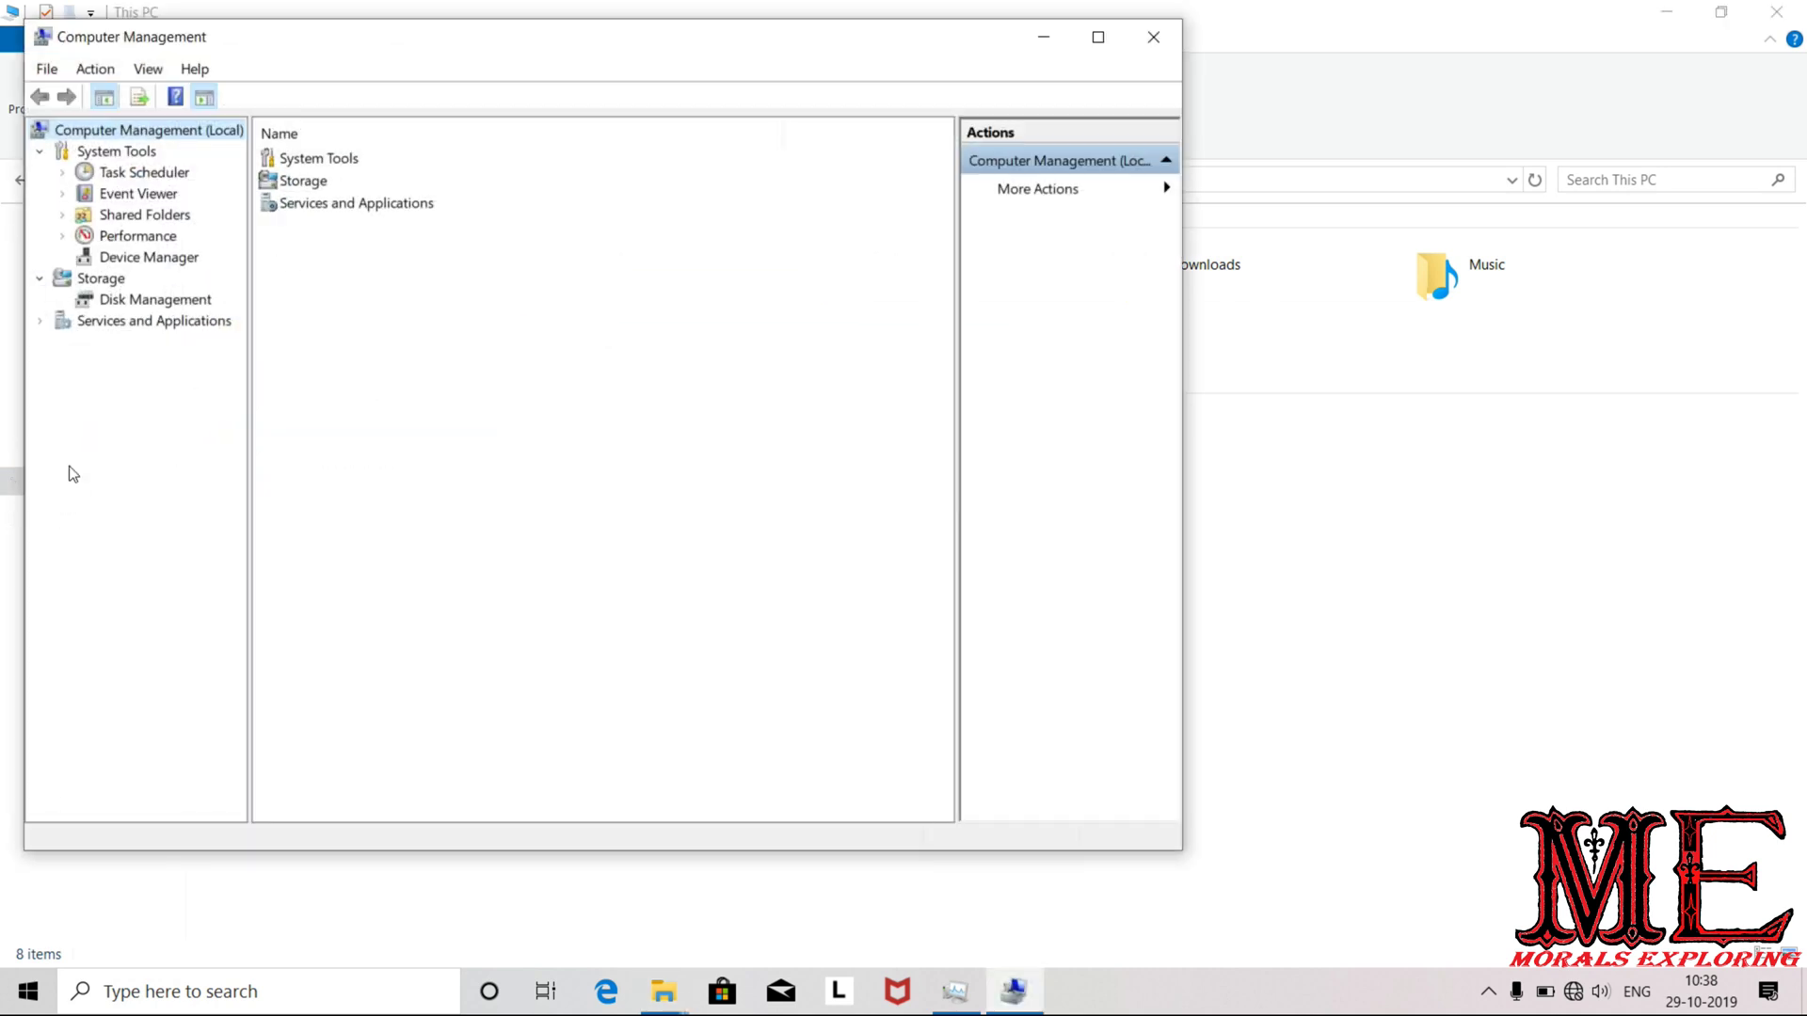
pyautogui.click(146, 301)
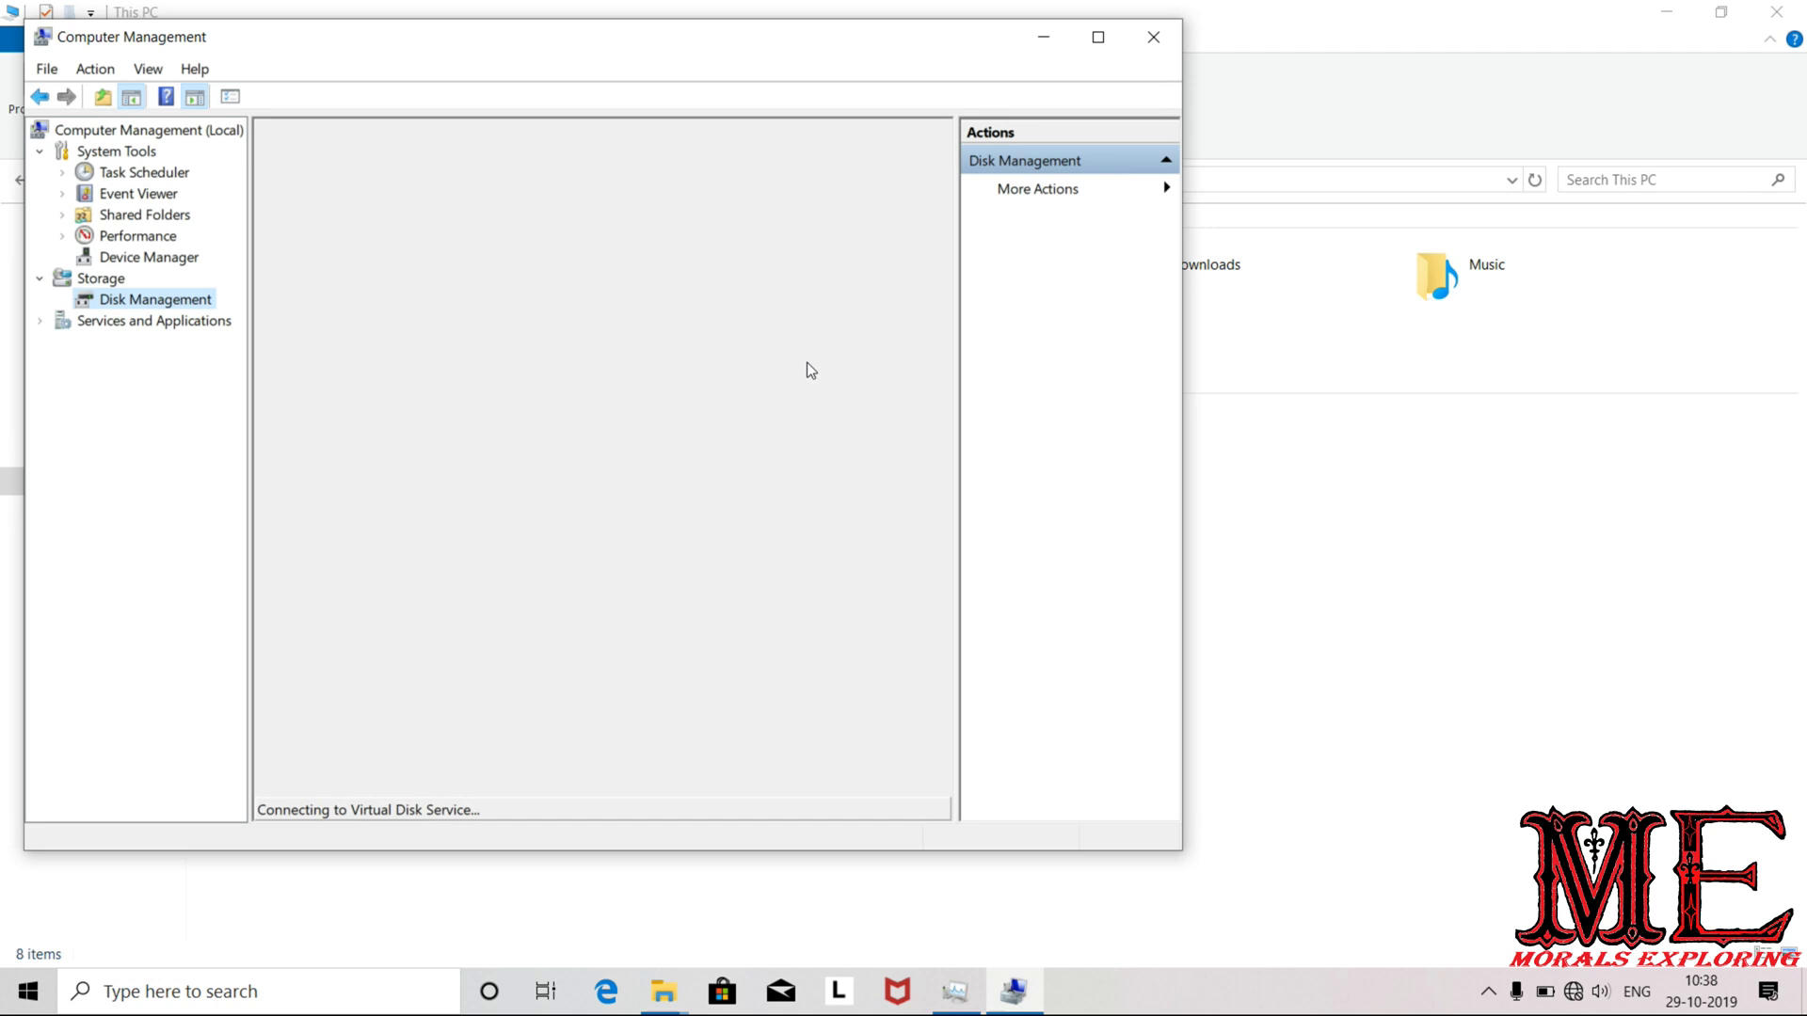
pyautogui.click(1098, 40)
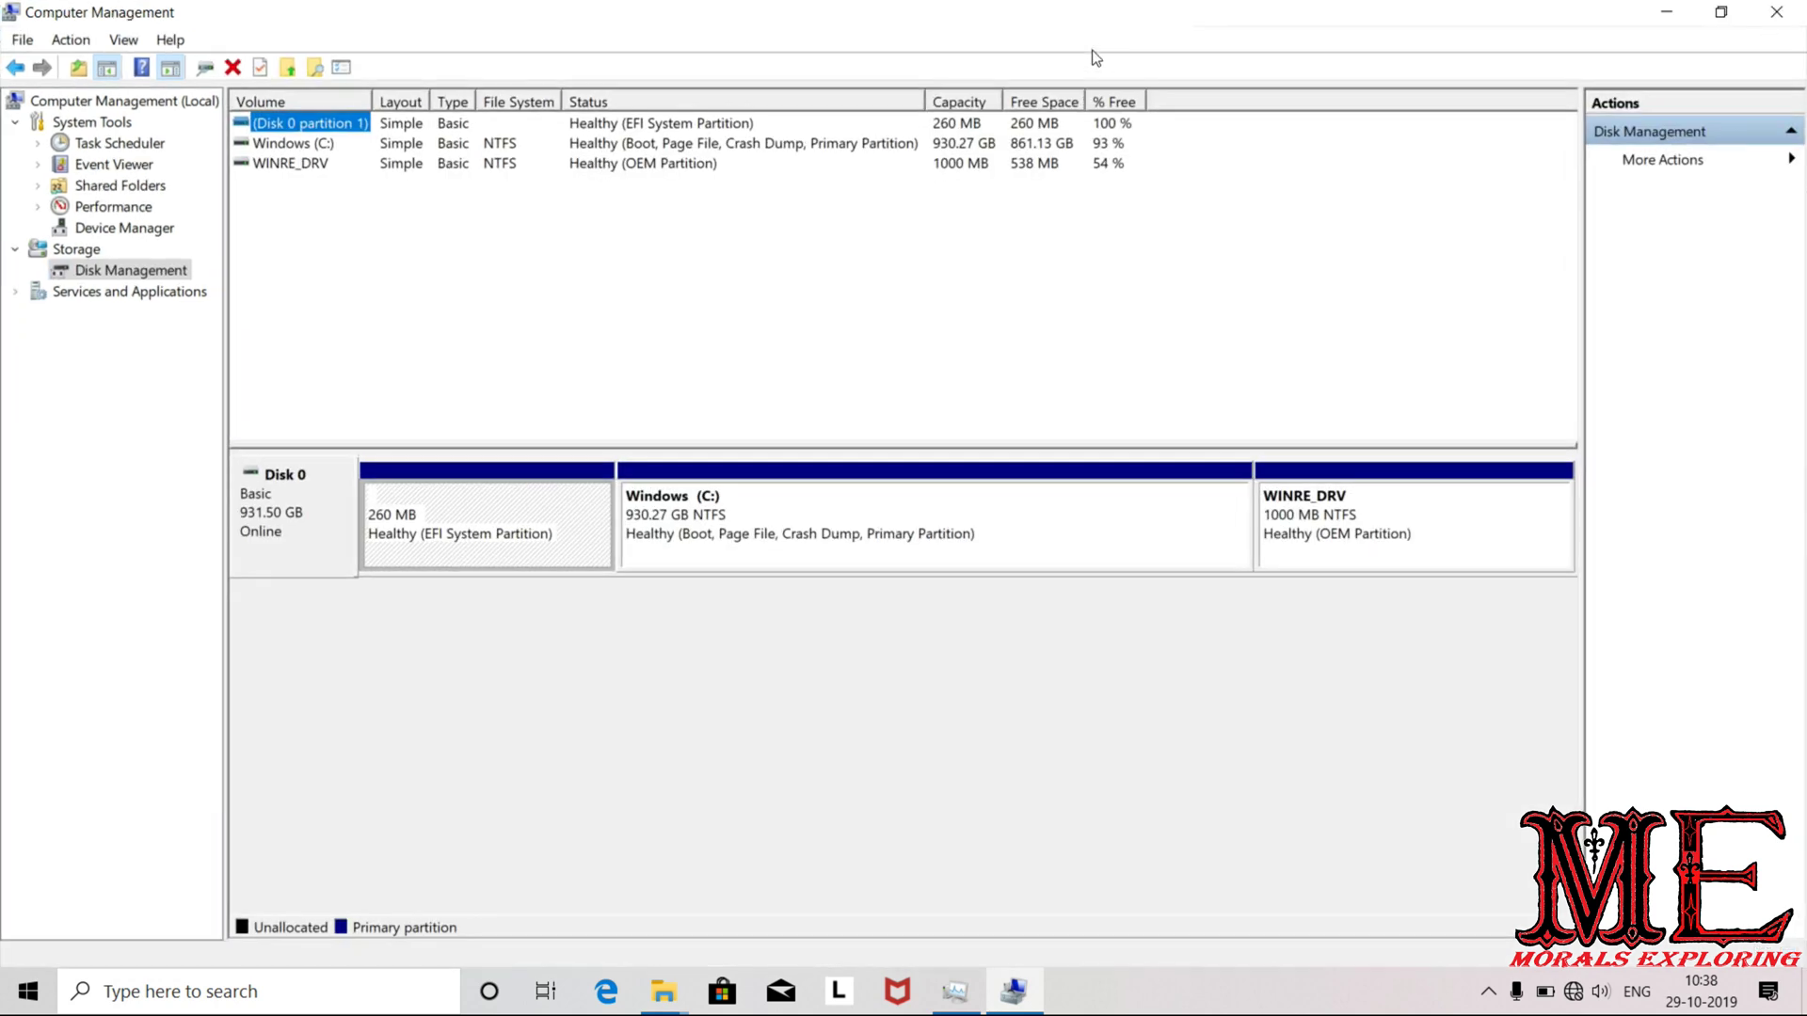
pyautogui.click(713, 491)
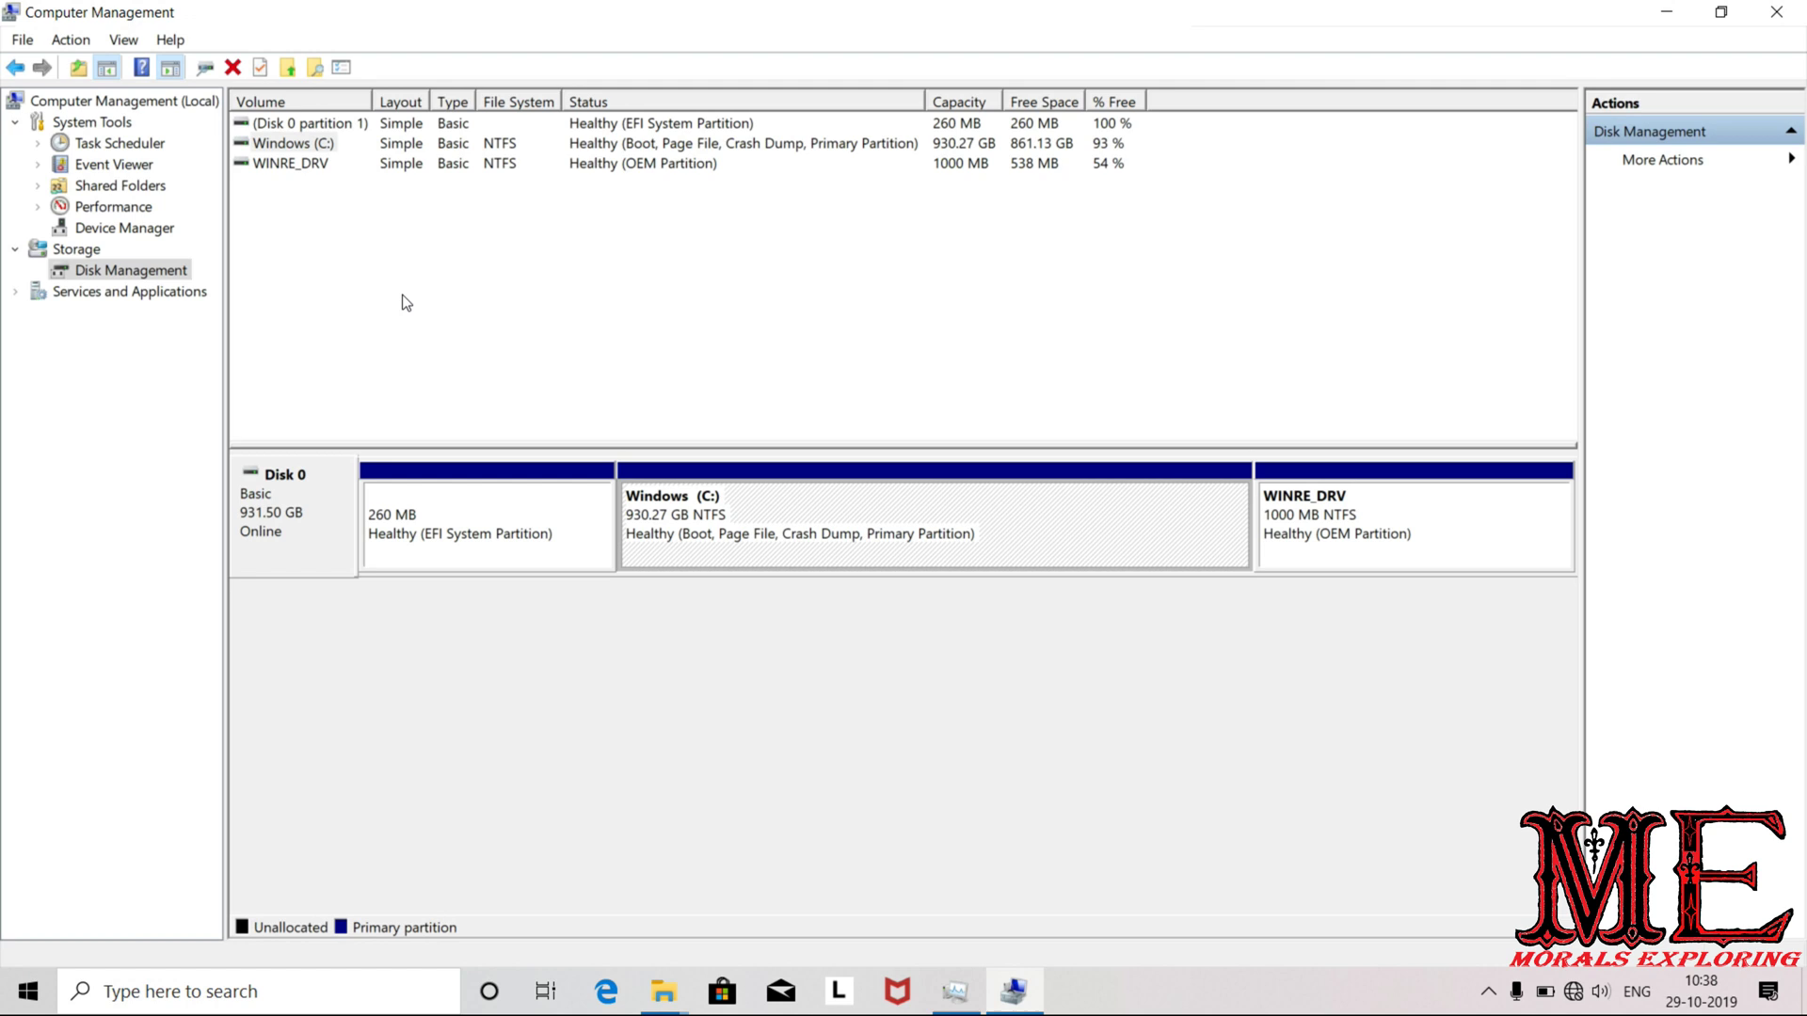
# - Launch a standalone Disk Management window from the Start quick menu and via diskmgmt.msc
pyautogui.rightClick(31, 995)
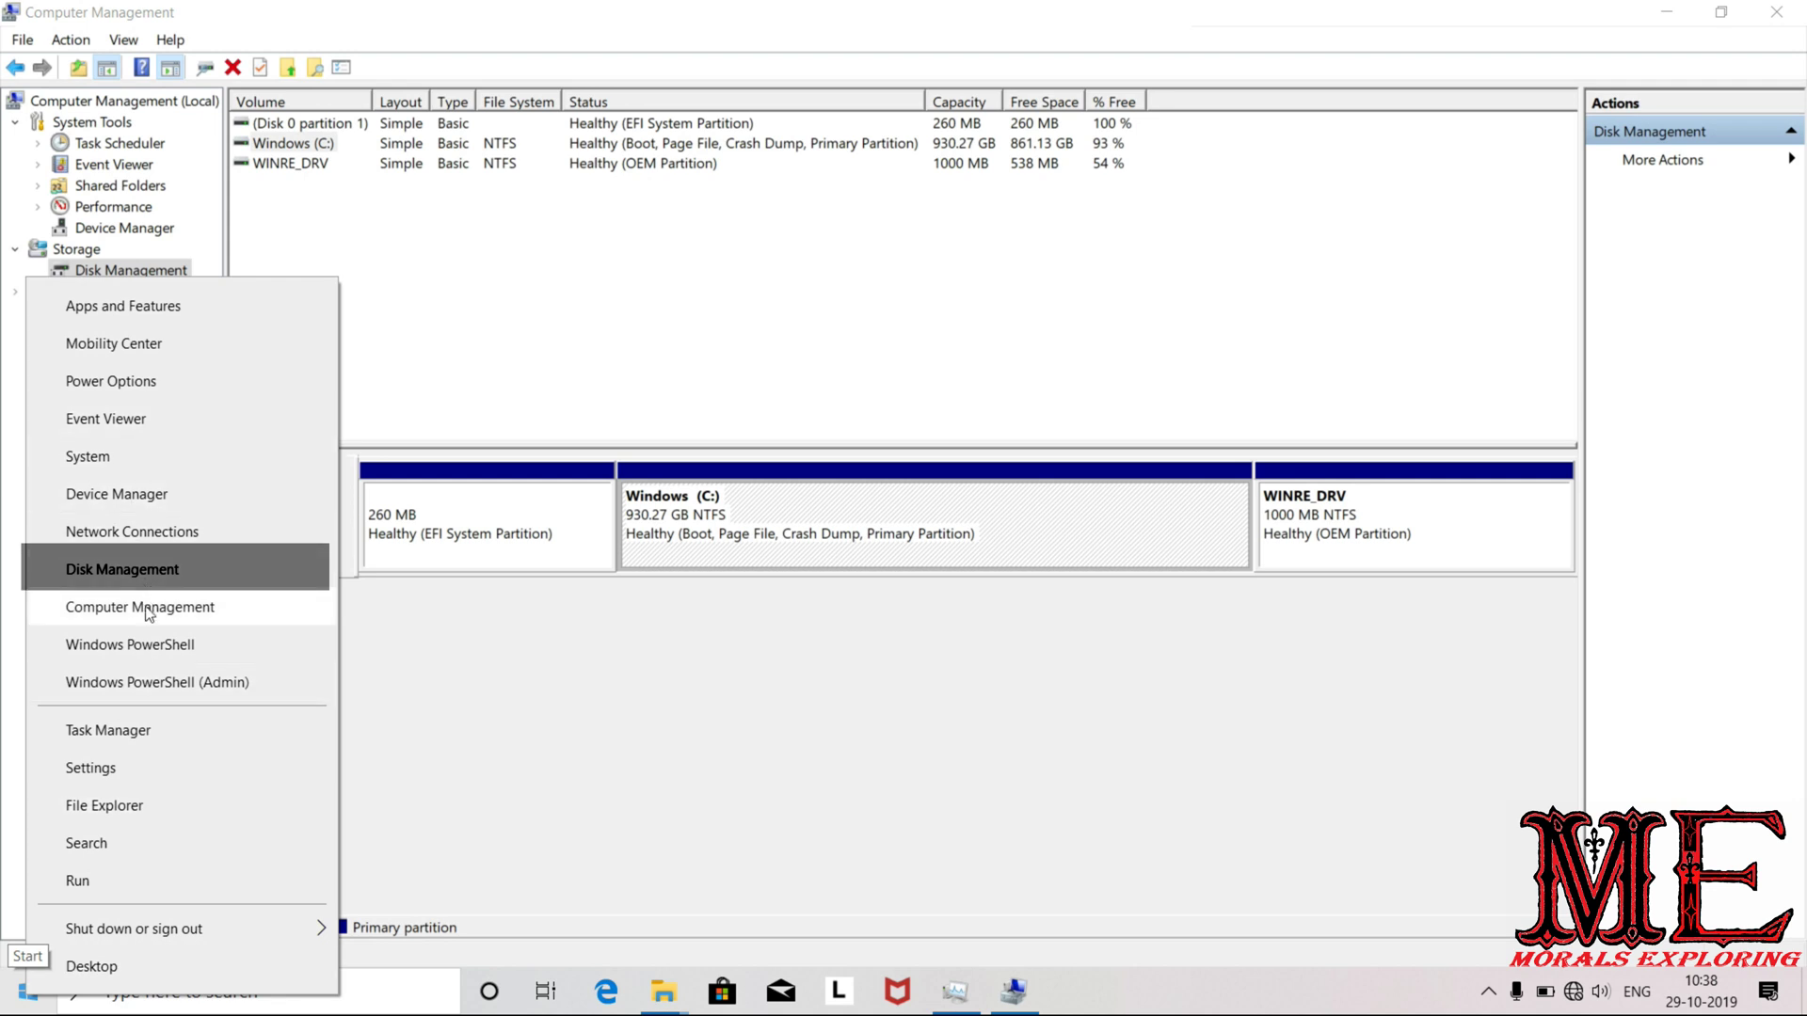
pyautogui.click(141, 570)
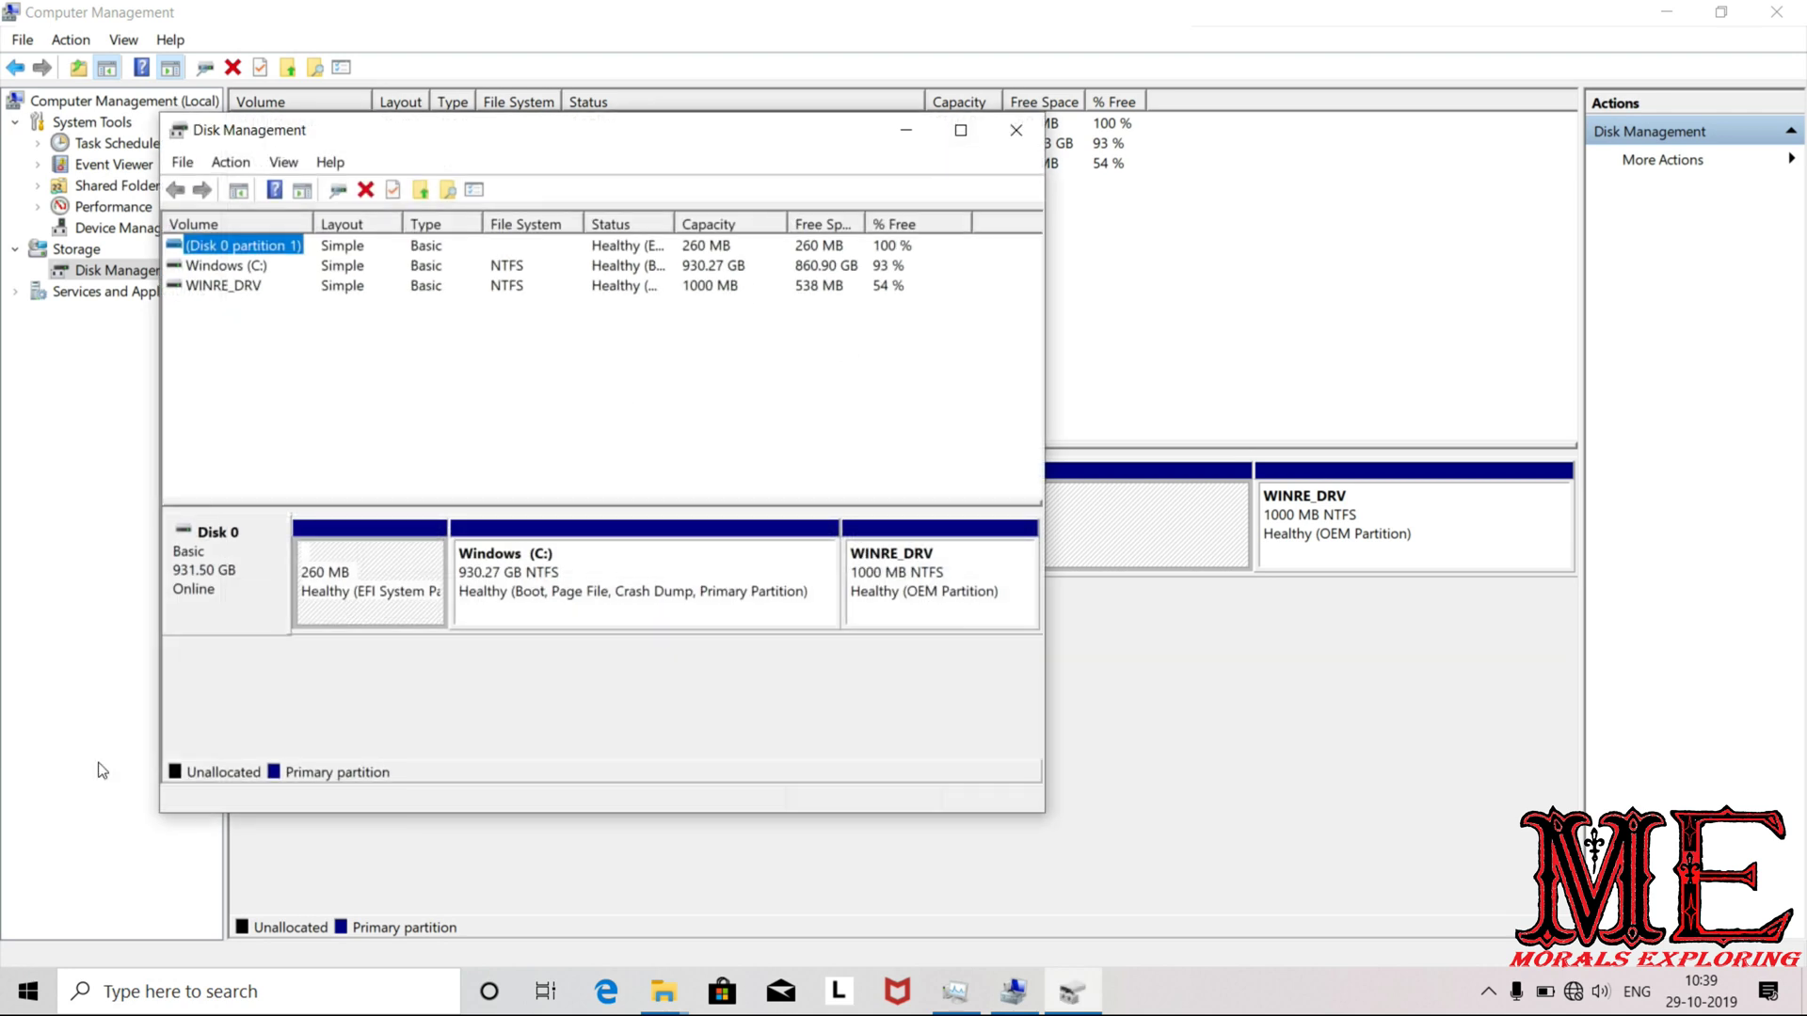
pyautogui.rightClick(31, 1004)
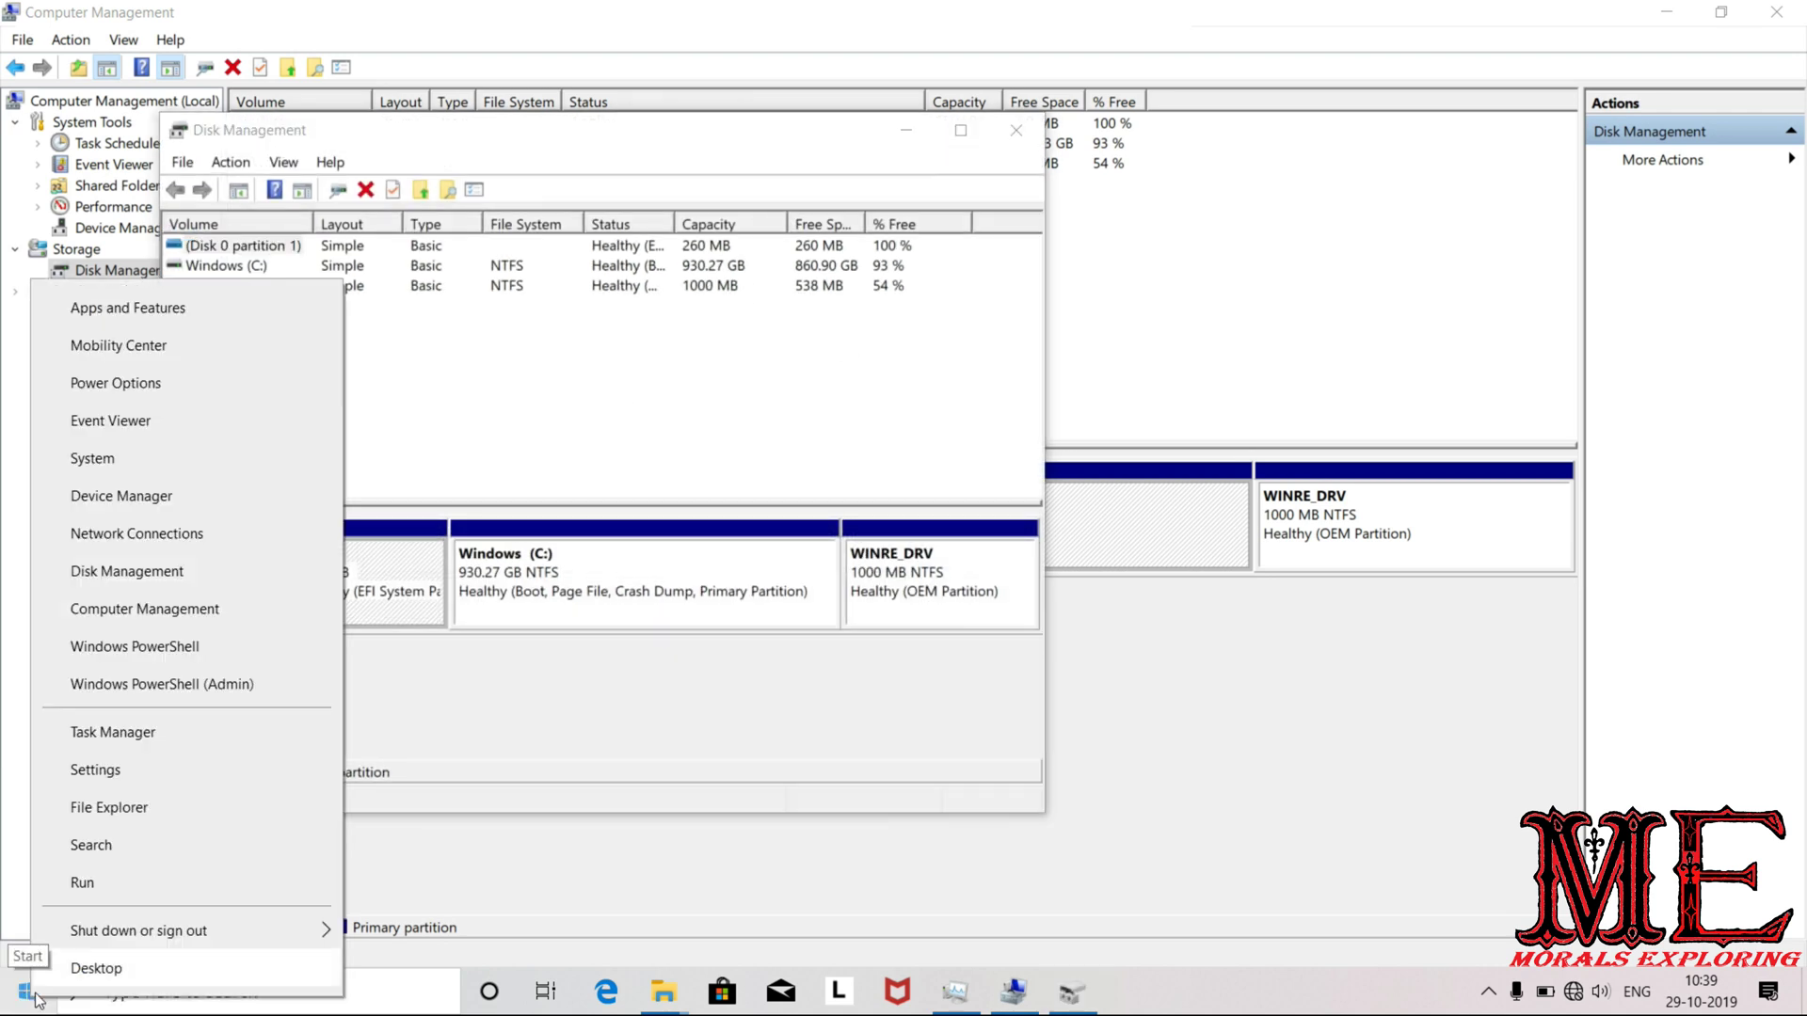
pyautogui.click(124, 886)
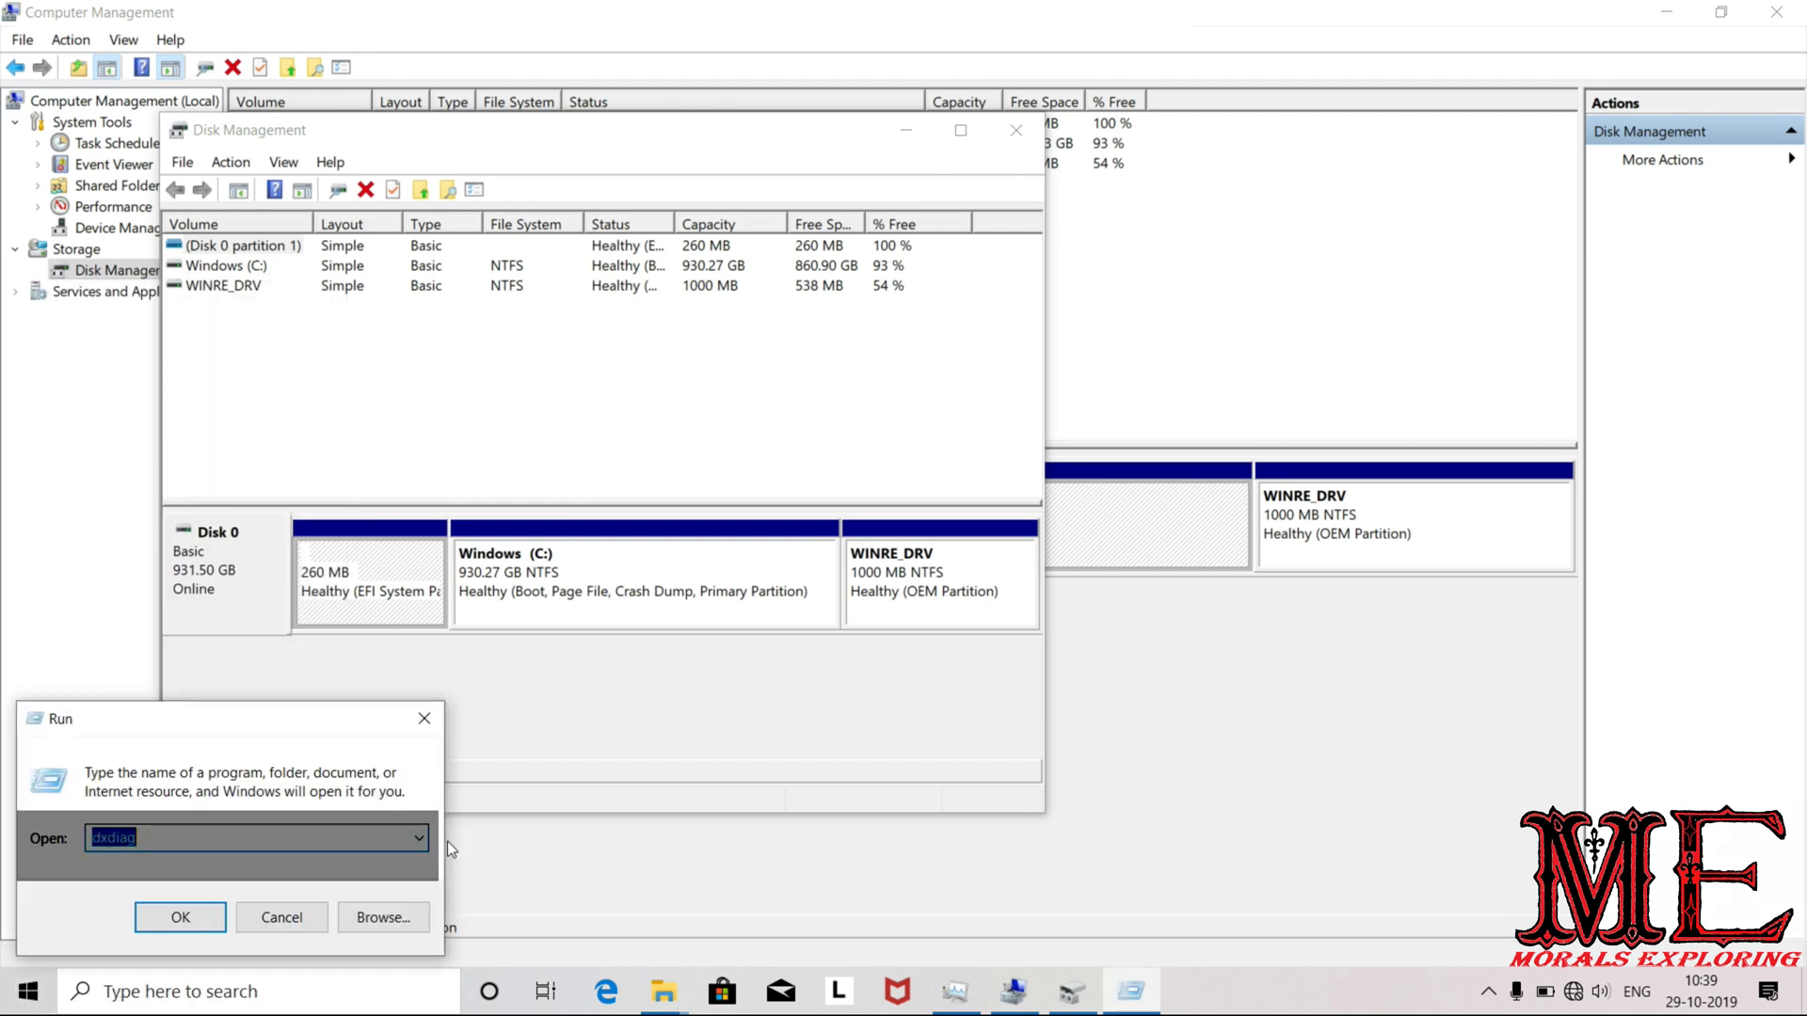
pyautogui.write('d')
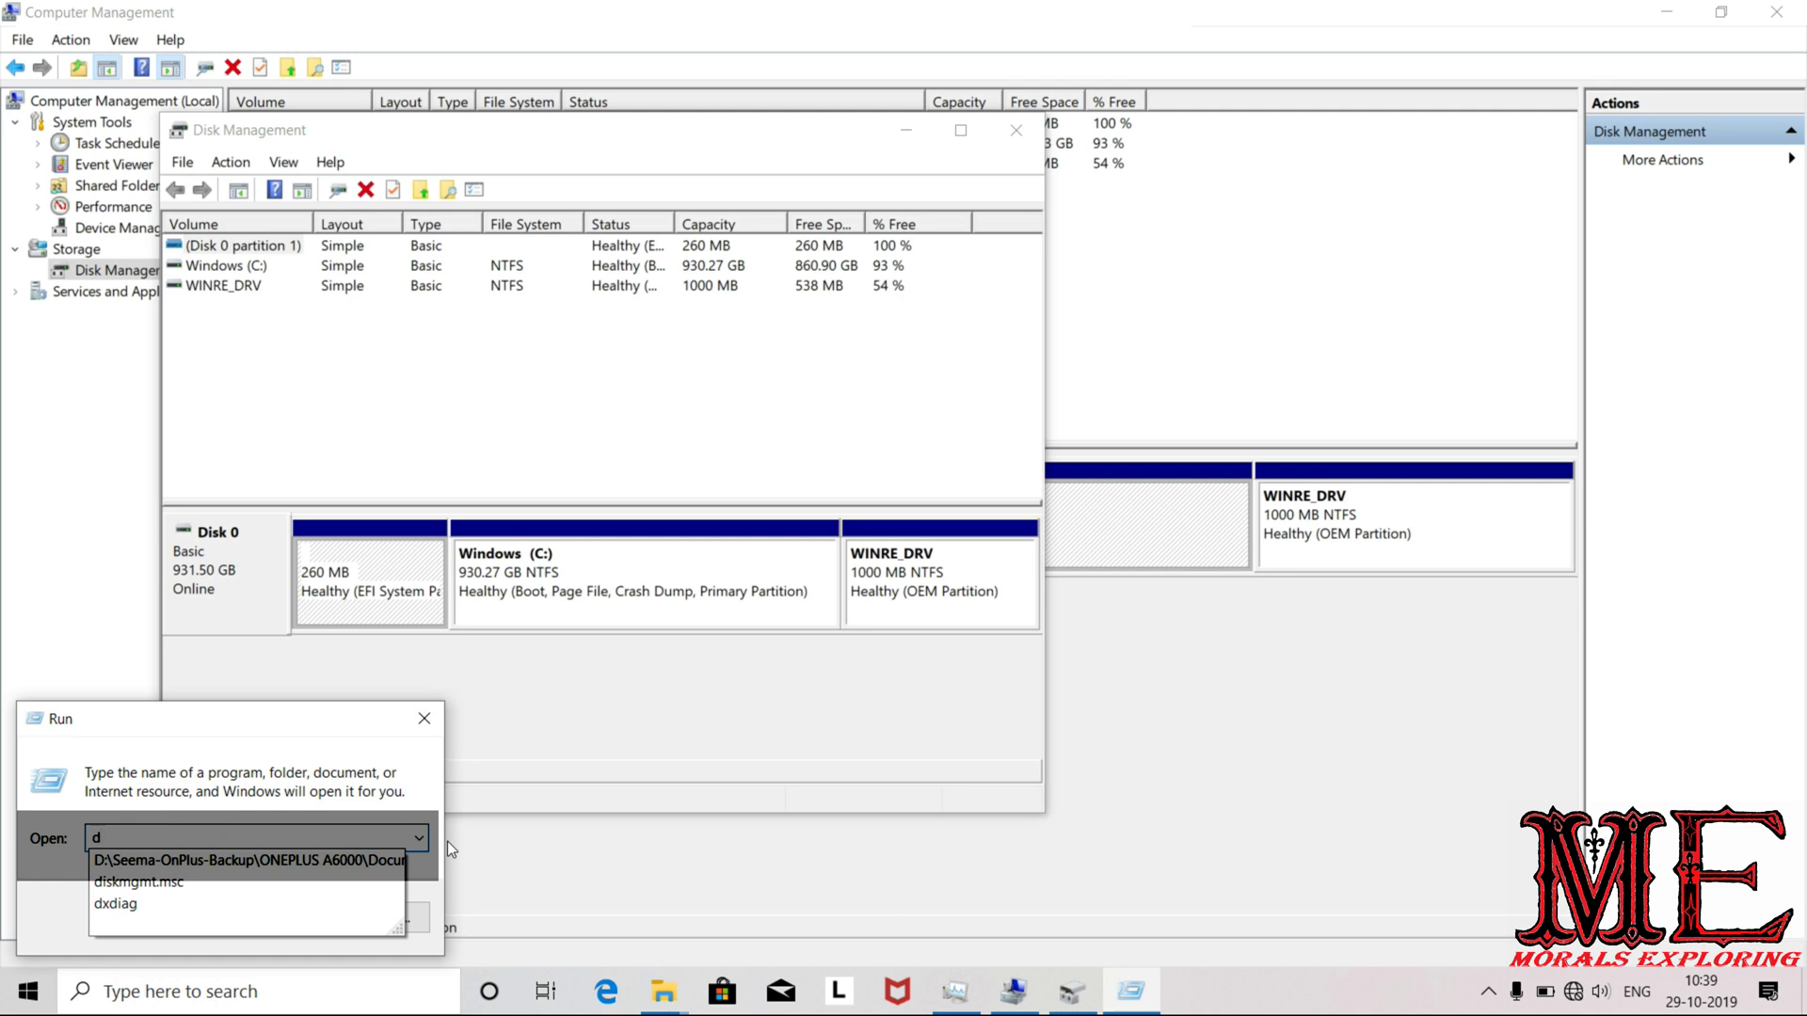
pyautogui.write('iskmgmt')
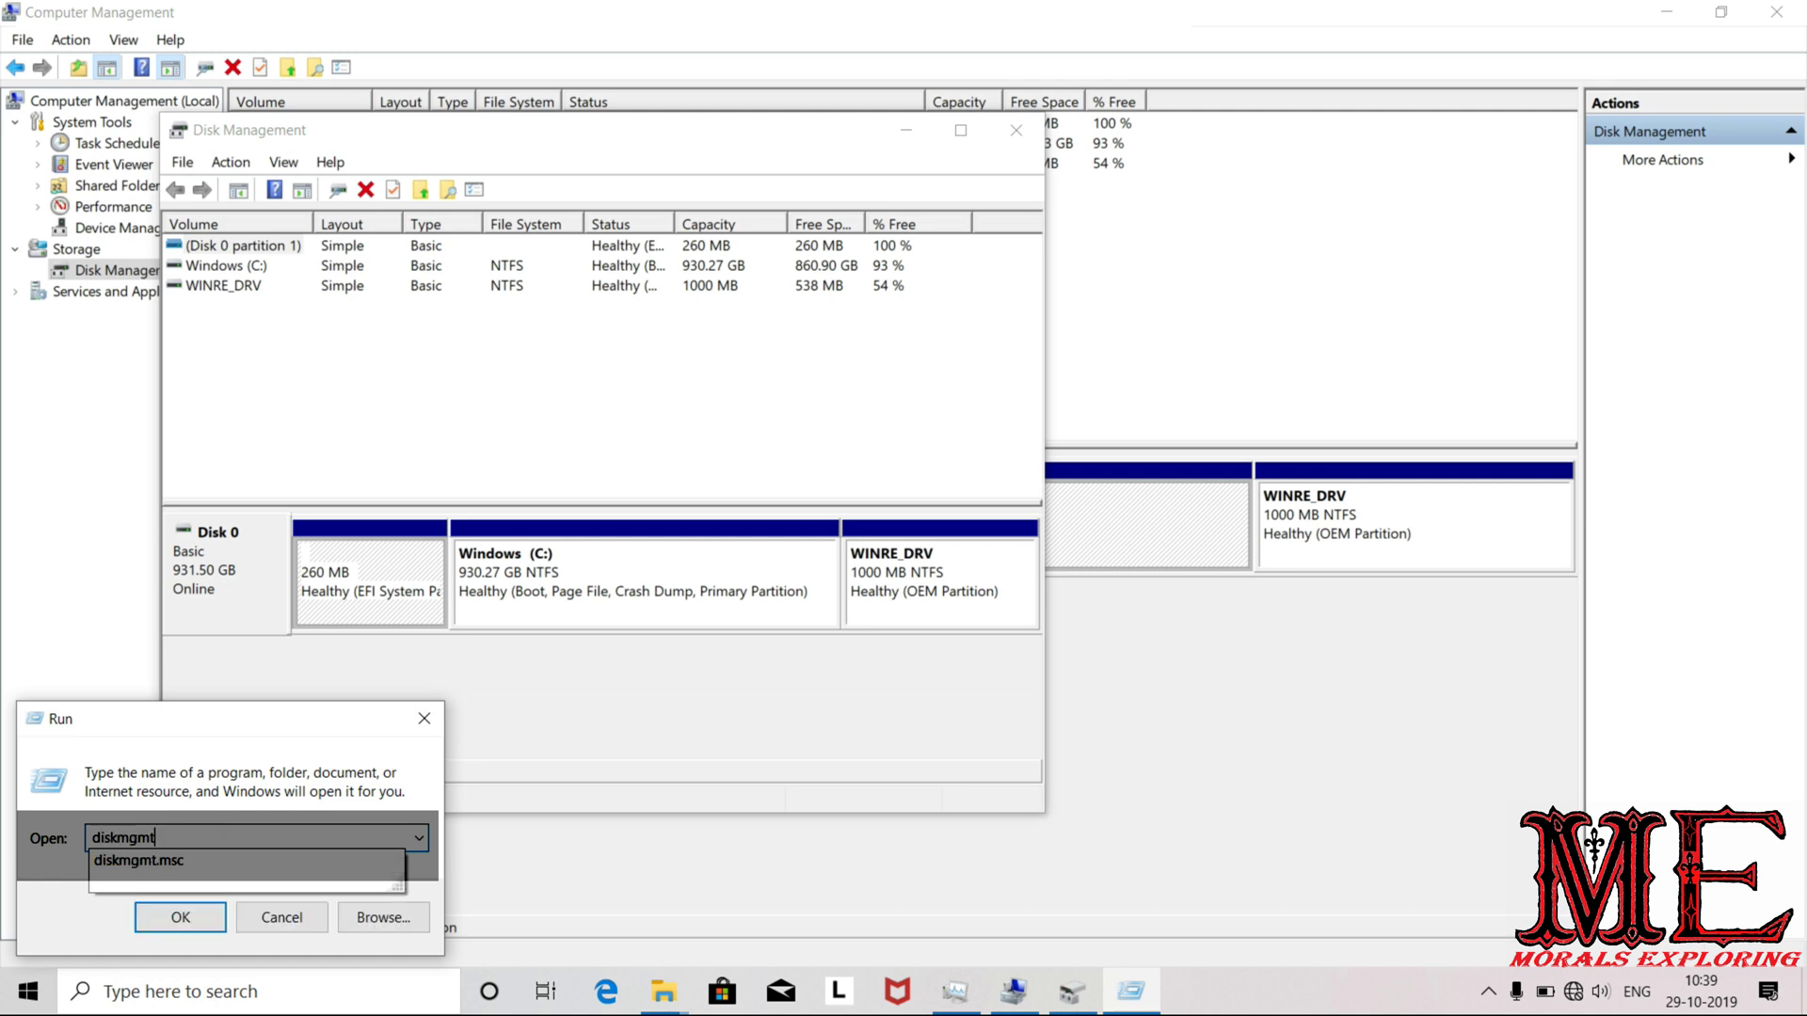
pyautogui.write('.msc')
pyautogui.press('Return')
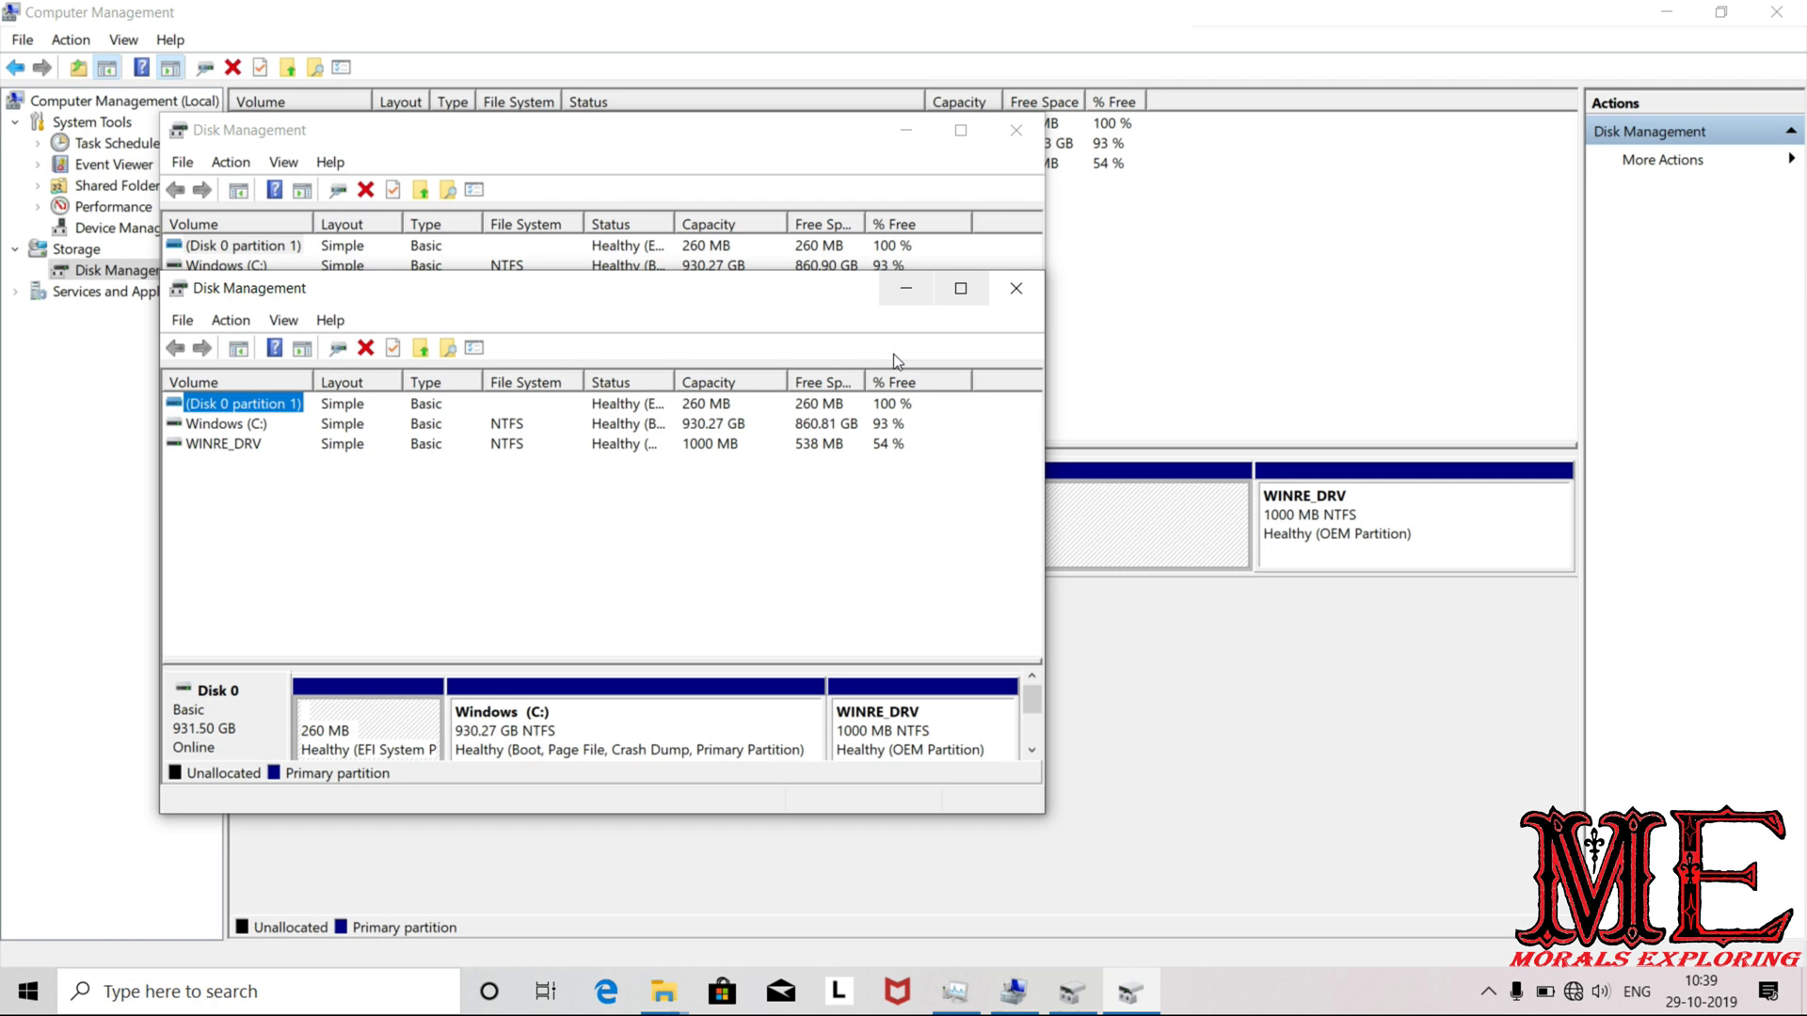
# - Close the separate Disk Management window and select the Windows (C:) partition
pyautogui.click(1024, 301)
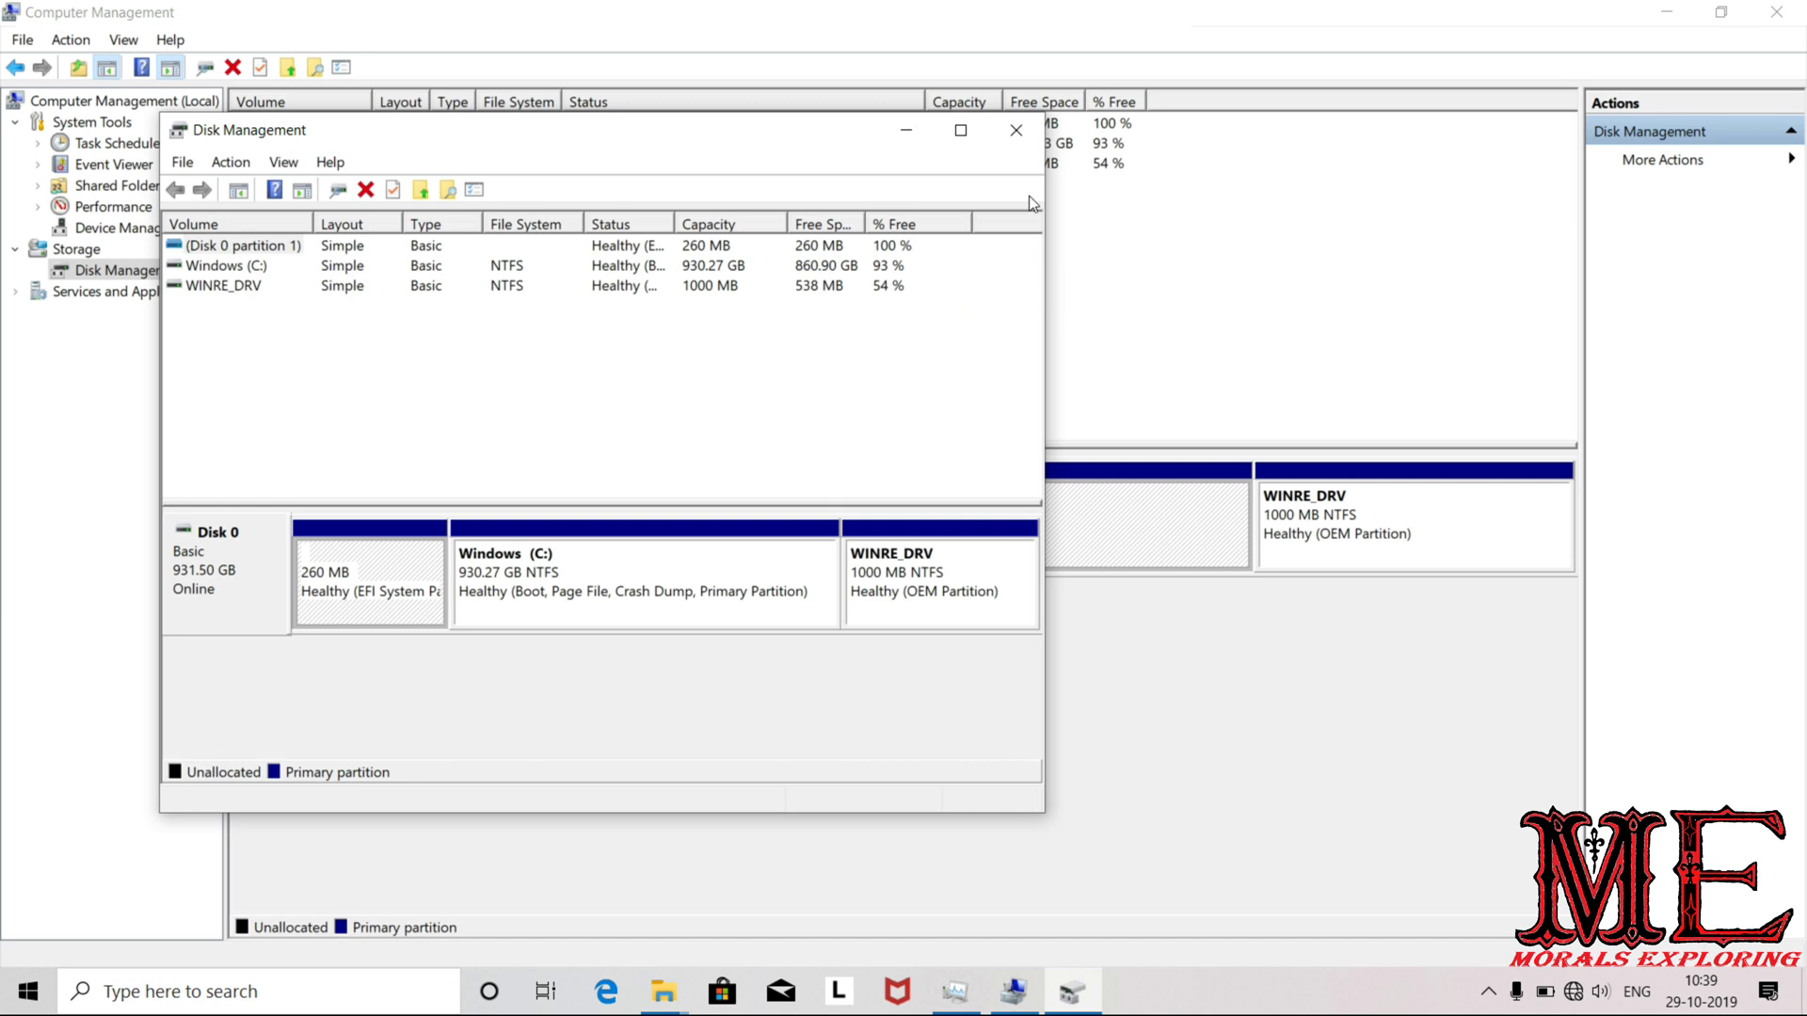
pyautogui.click(1011, 141)
pyautogui.click(713, 465)
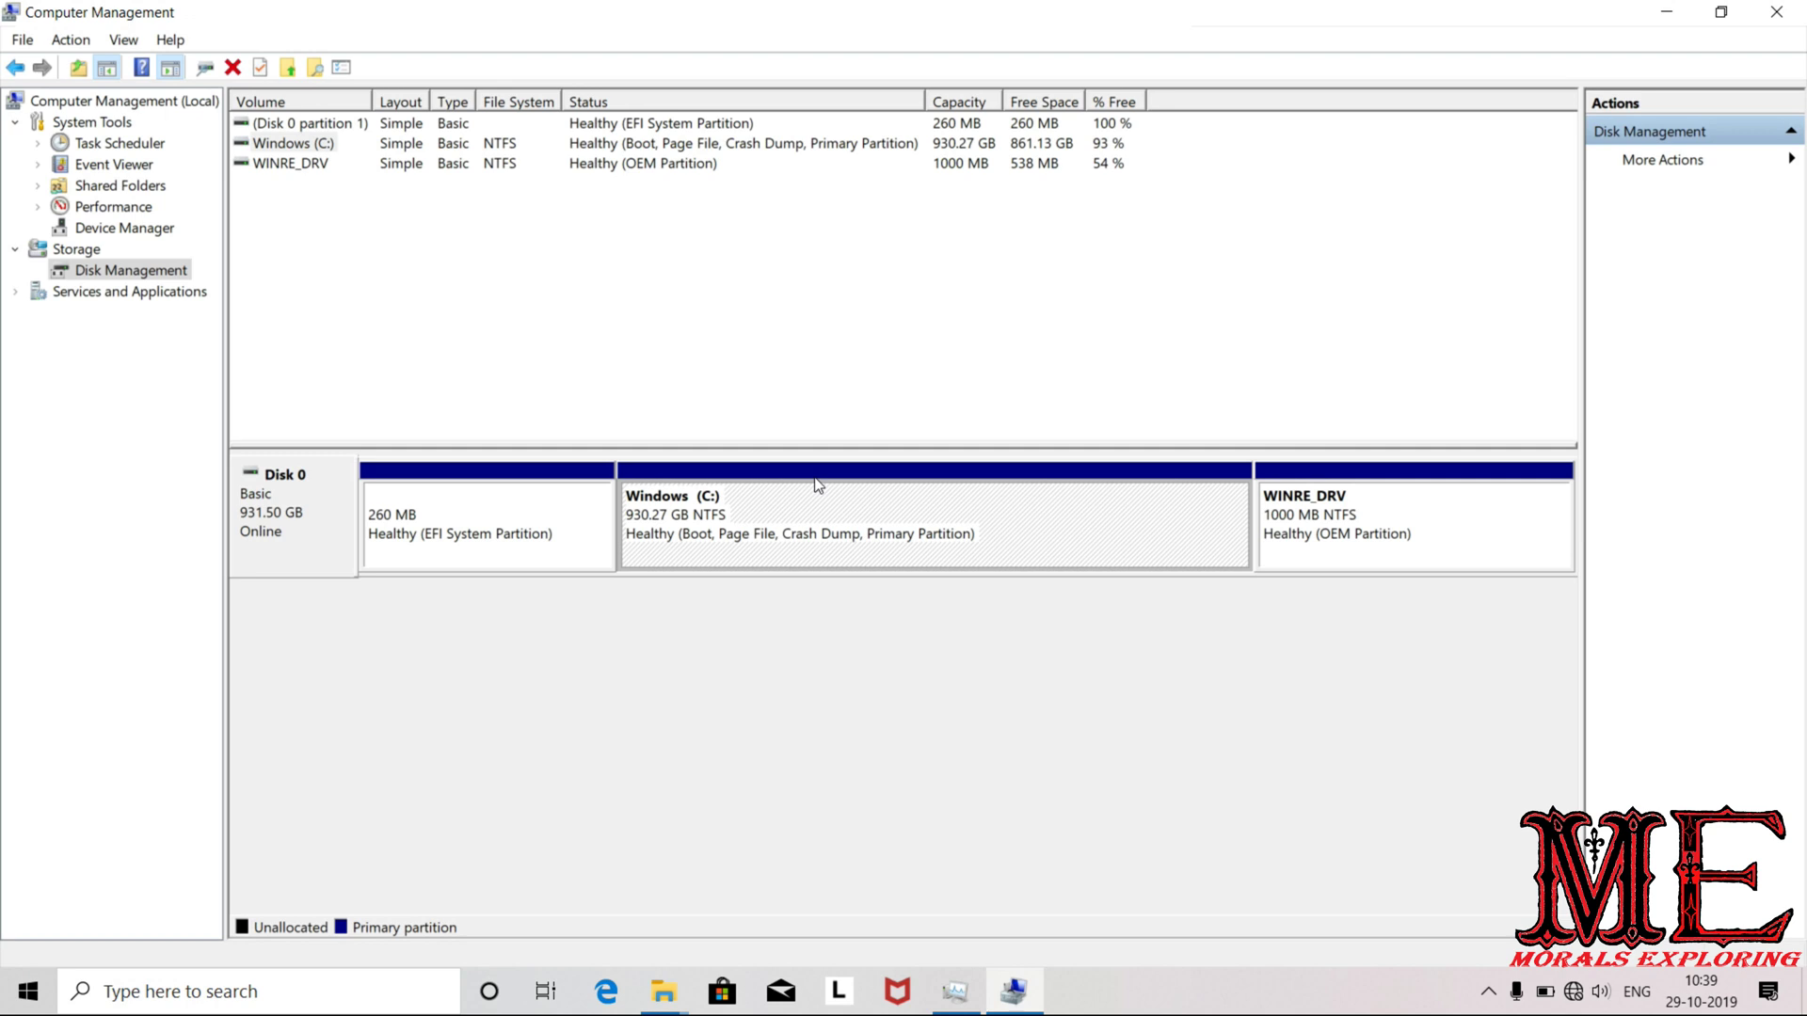
# - Open Shrink Volume for Windows (C:), which offers 881195 MB of shrink space
pyautogui.rightClick(818, 484)
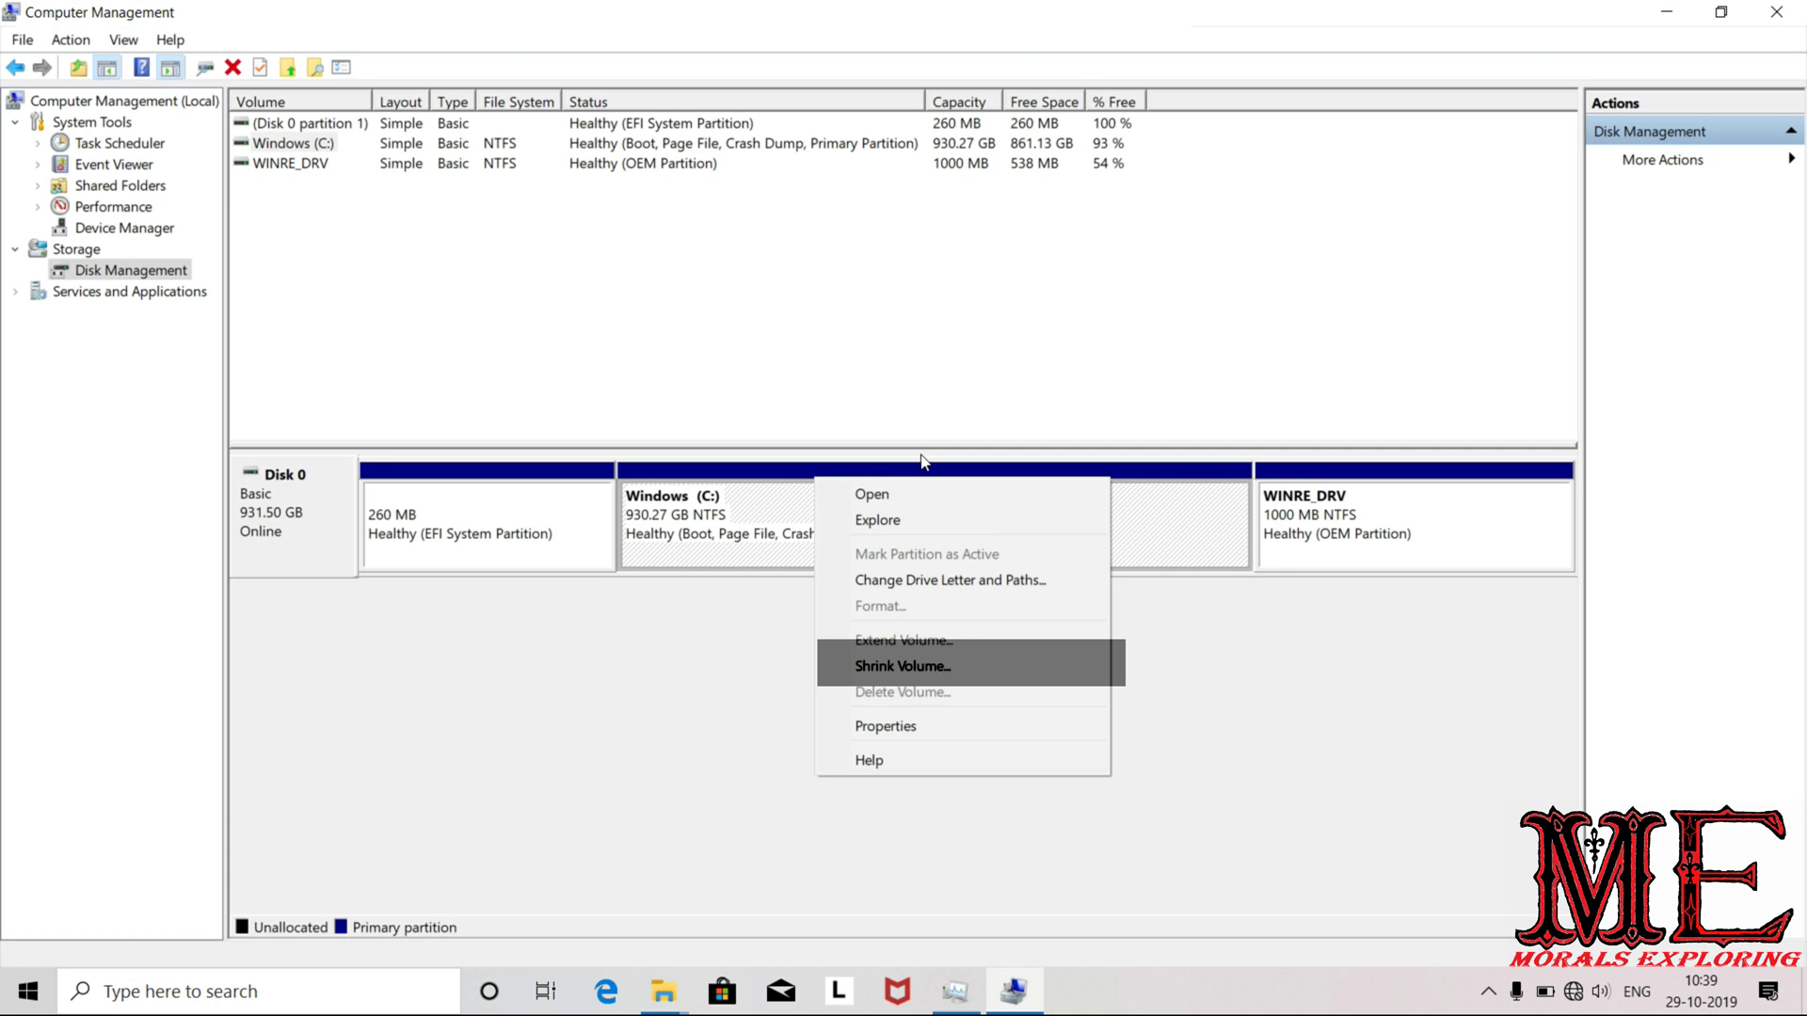
pyautogui.click(922, 671)
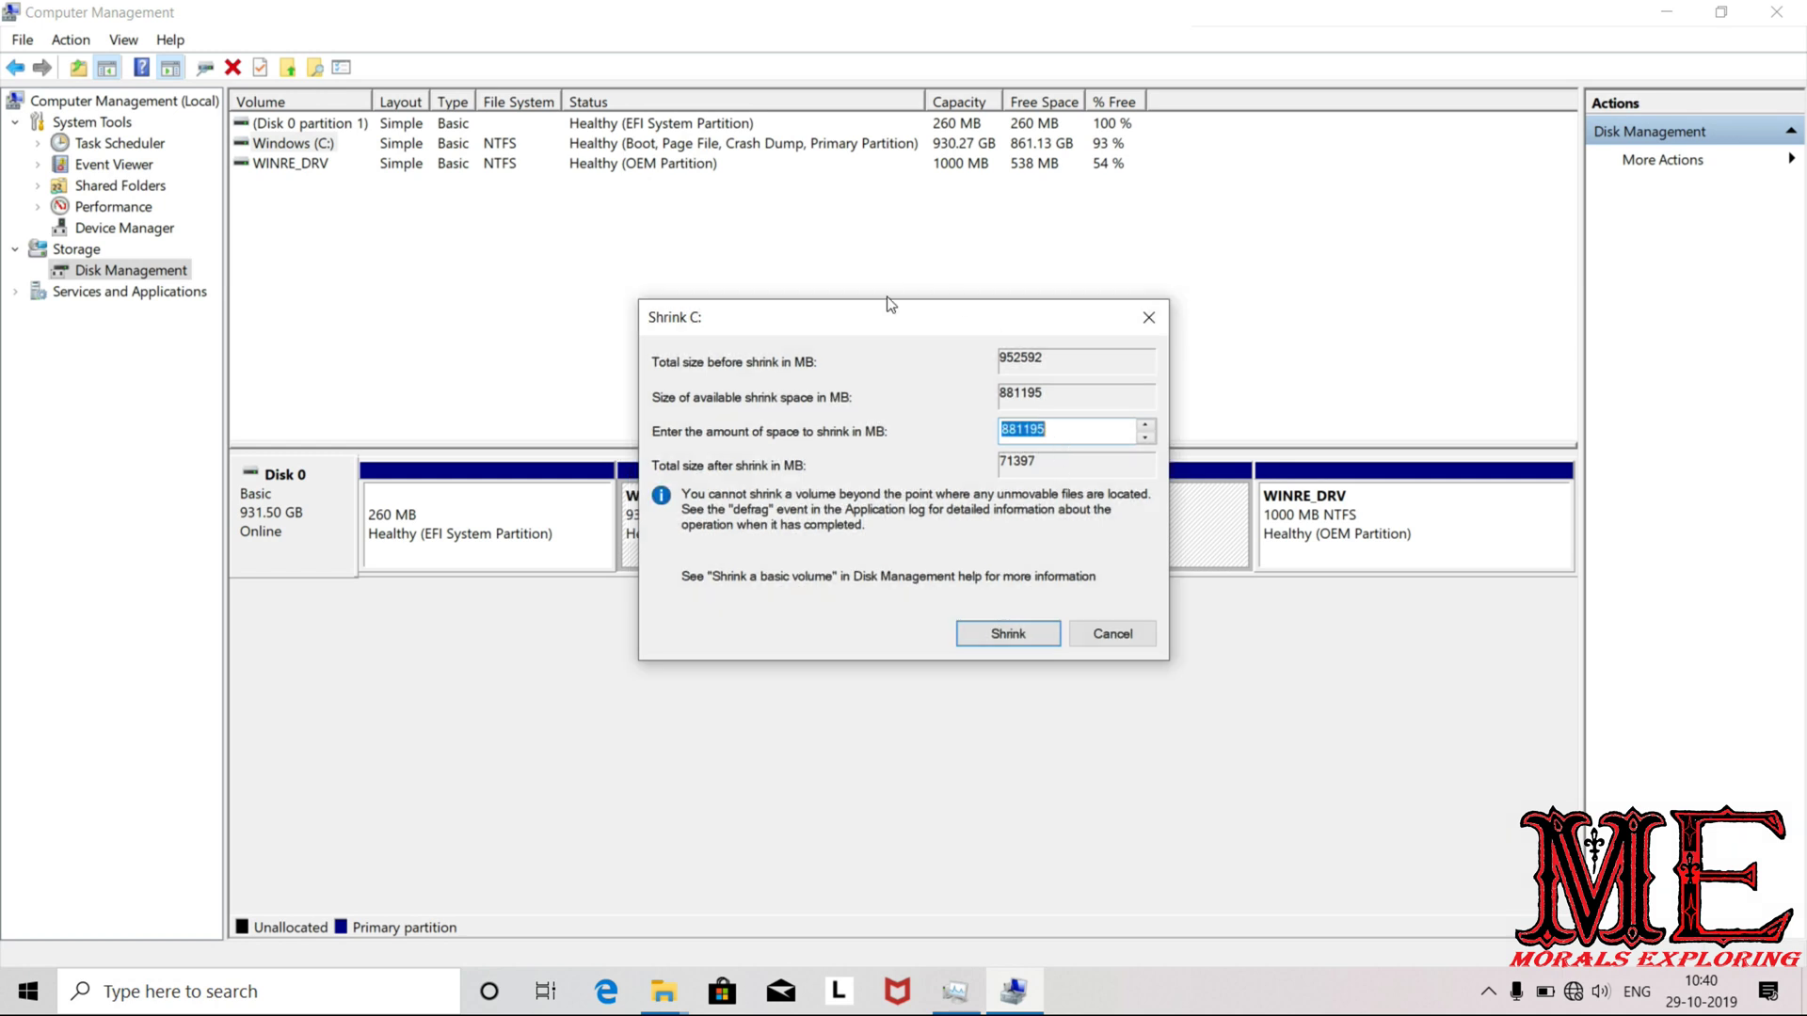
# - Shrink Windows (C:) by 801195 MB, leaving it 147.85 GB with 782.42 GB unallocated
pyautogui.moveTo(869, 323); pyautogui.dragTo(1241, 284)
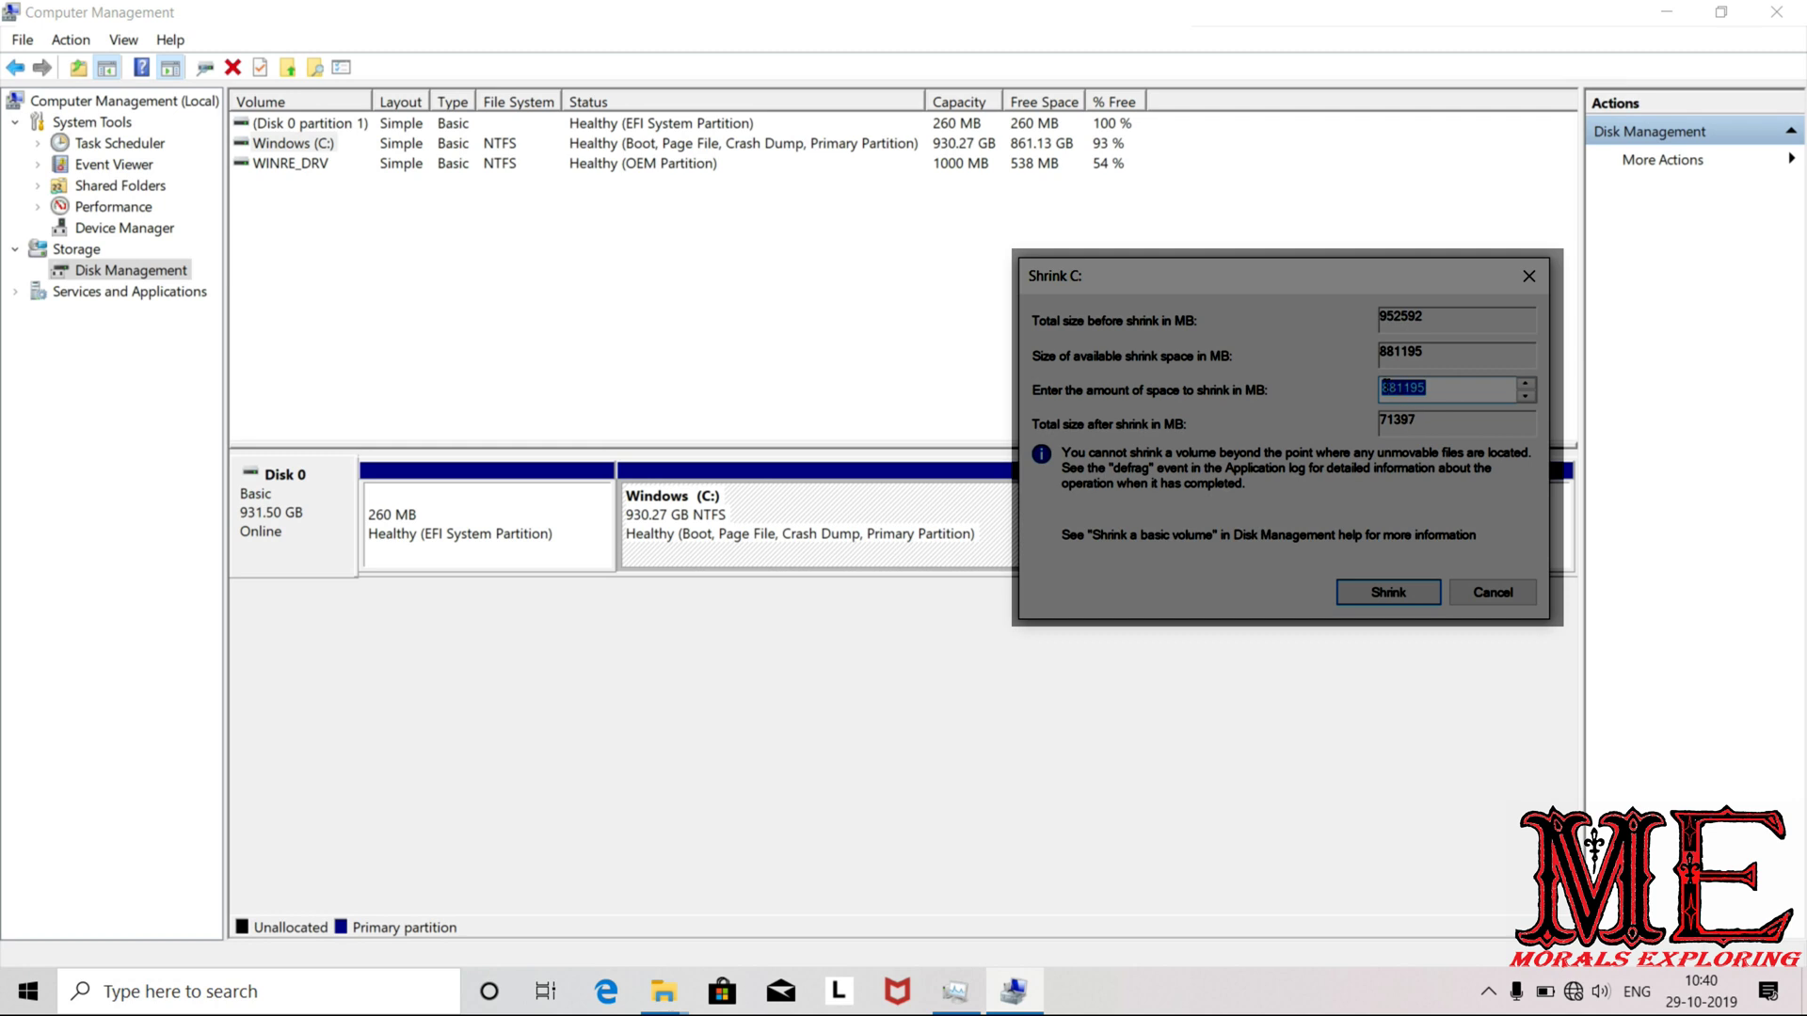
pyautogui.click(1401, 392)
pyautogui.press('Left')
pyautogui.press('BackSpace')
pyautogui.write('0')
pyautogui.click(1403, 597)
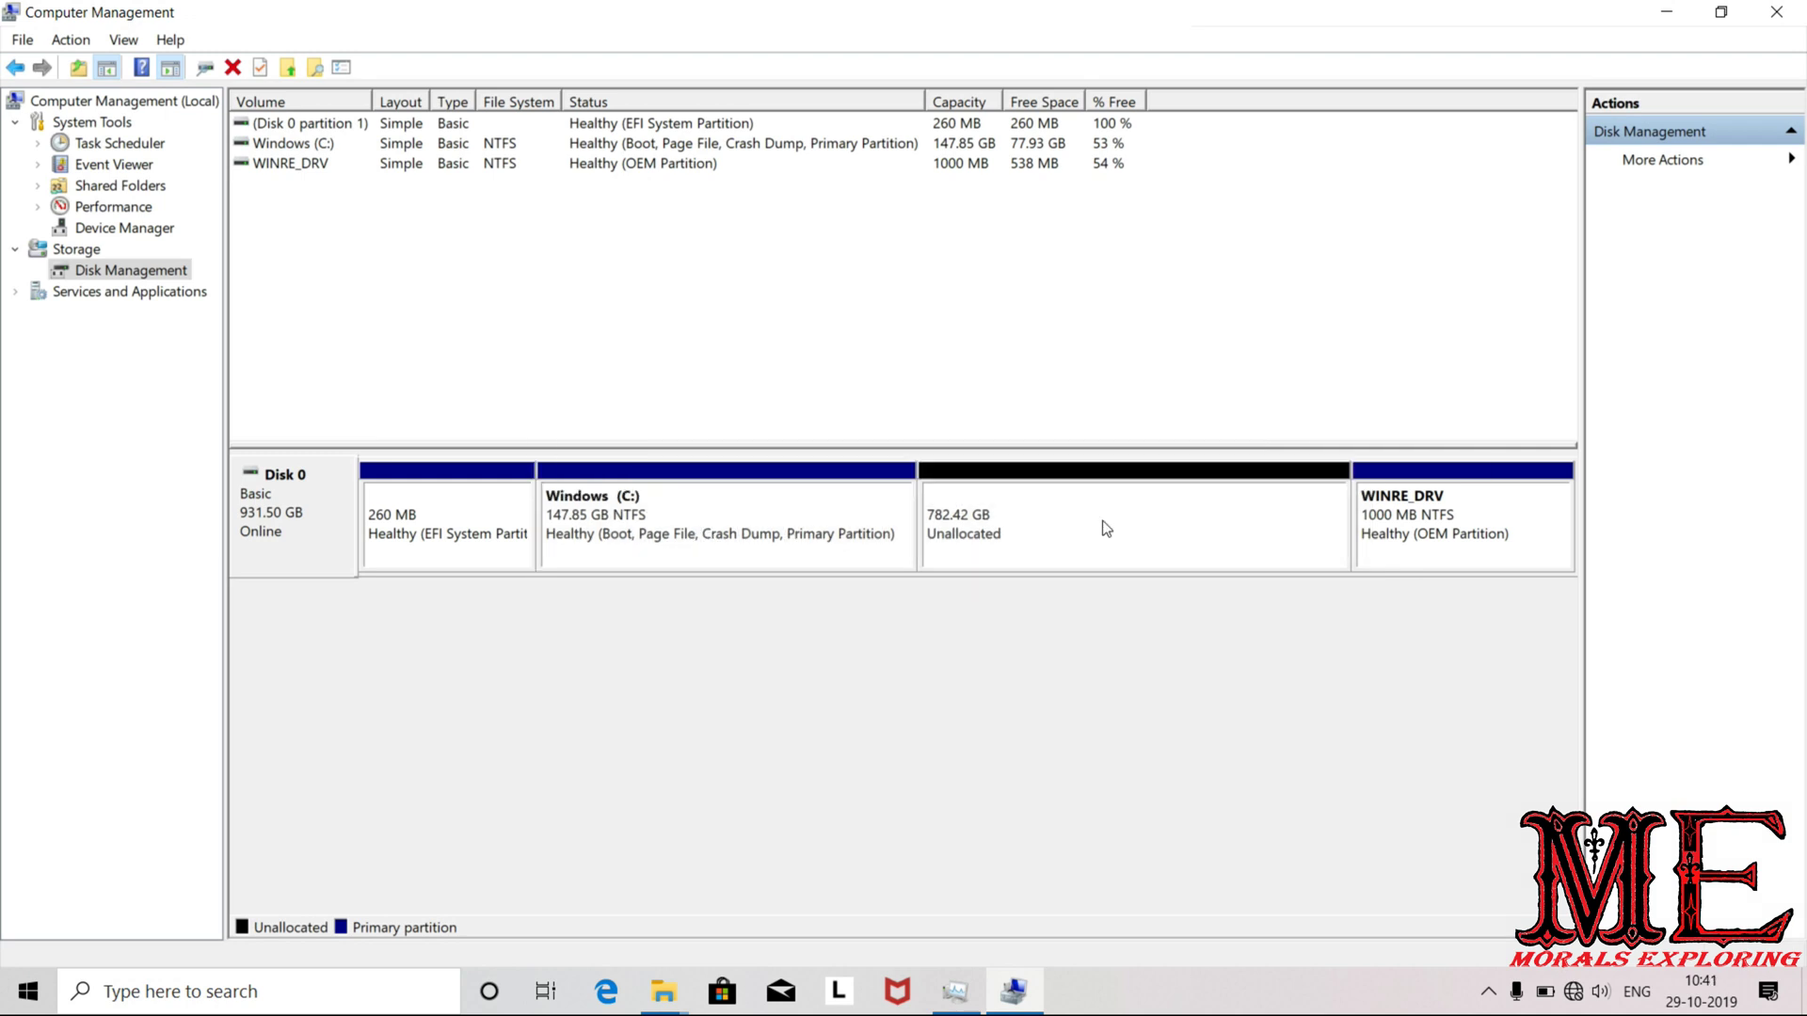
# - Start a New Simple Volume in the unallocated space and set its size to 245.31 GB
pyautogui.rightClick(1035, 484)
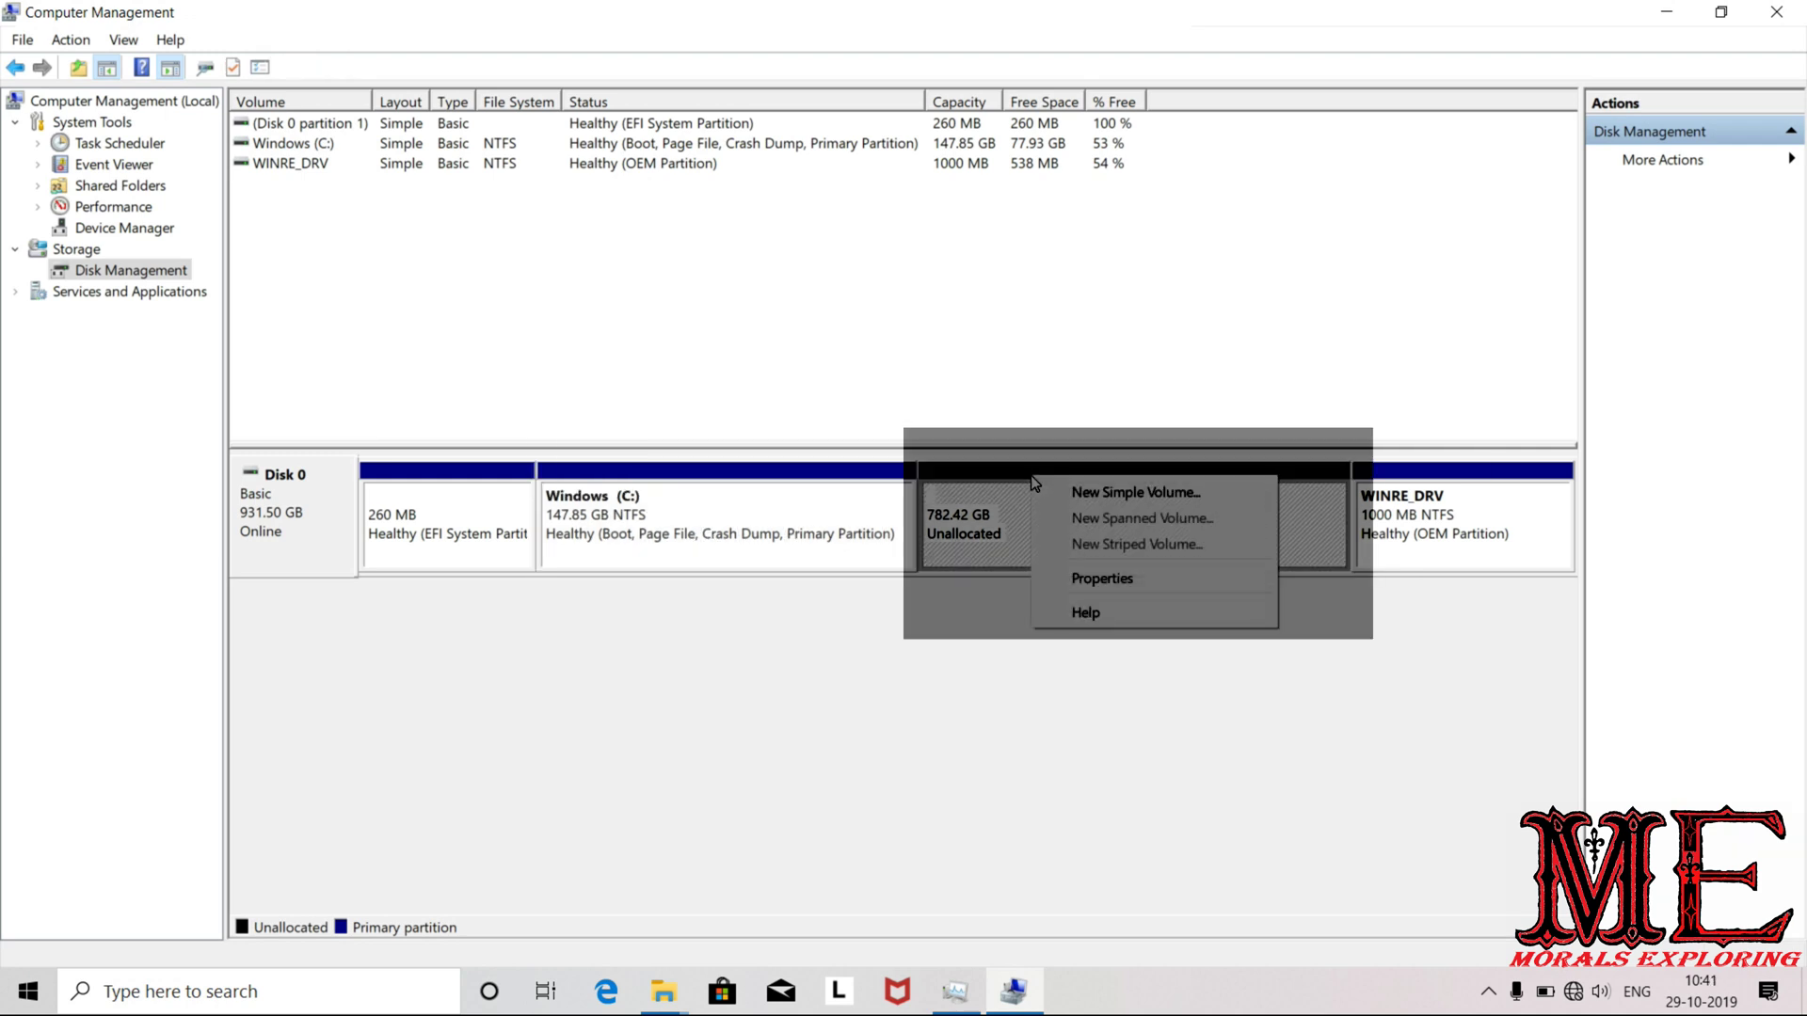
pyautogui.click(1138, 497)
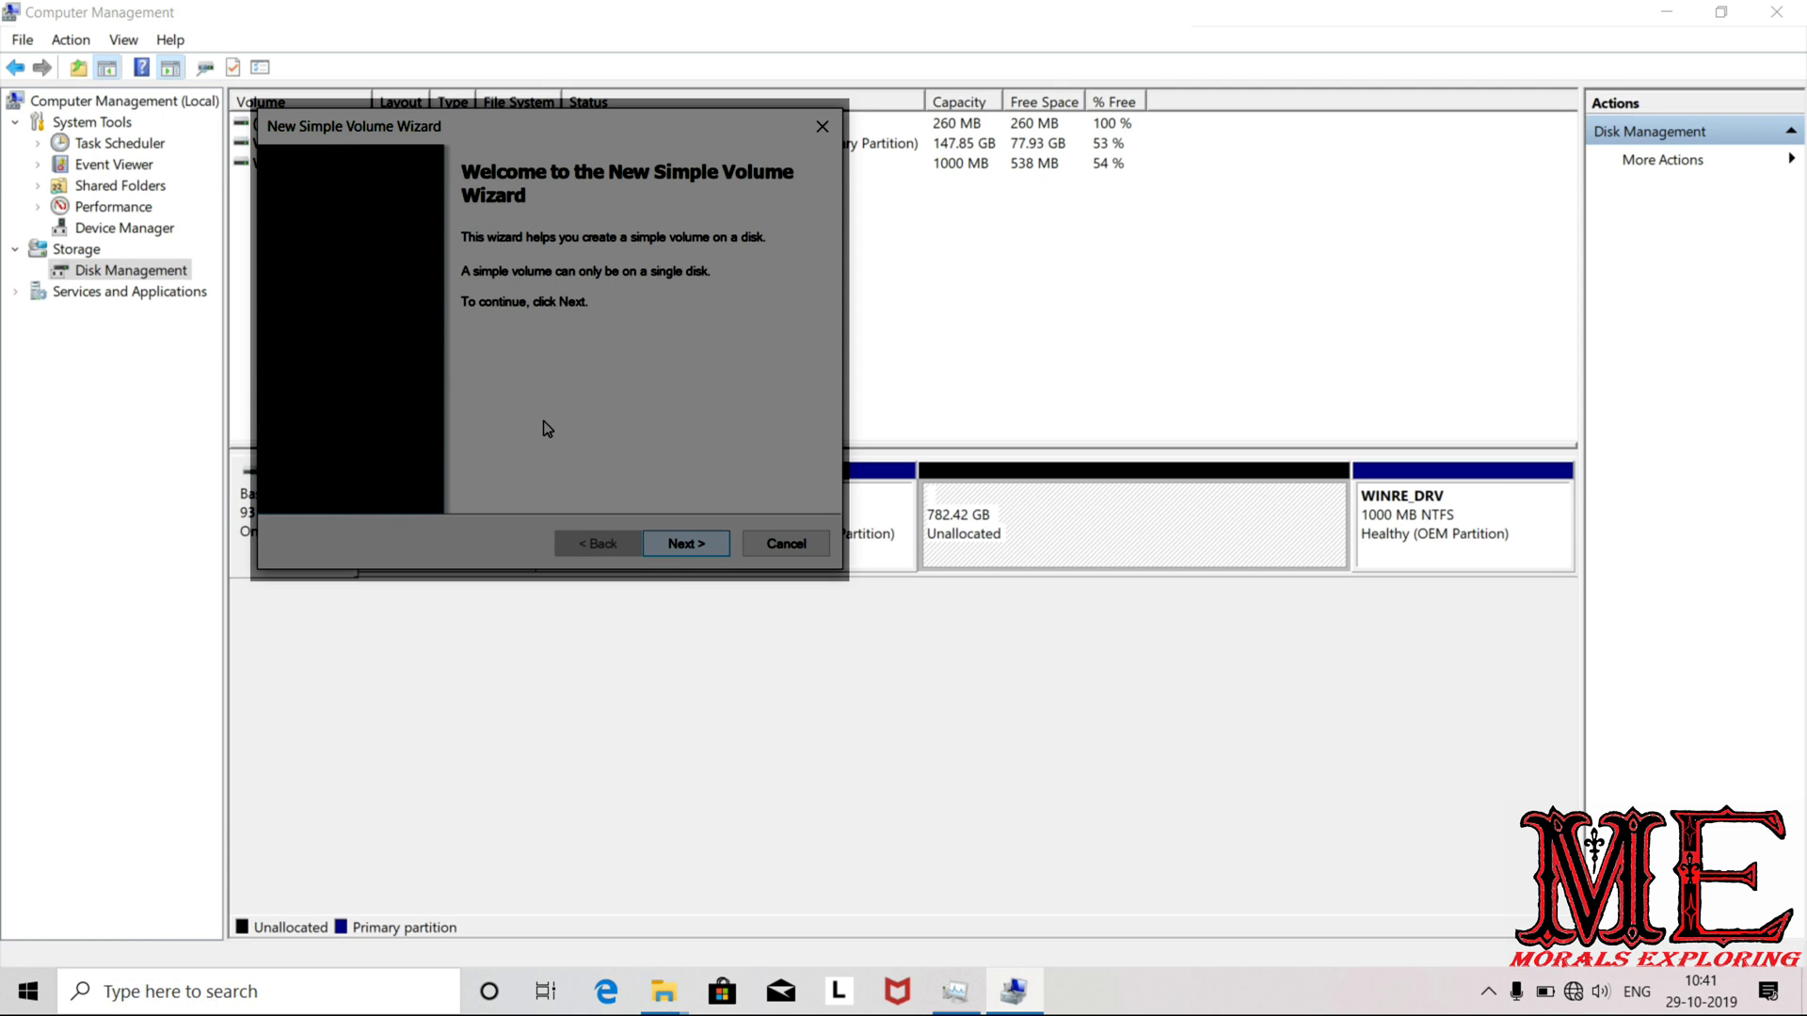
pyautogui.click(704, 548)
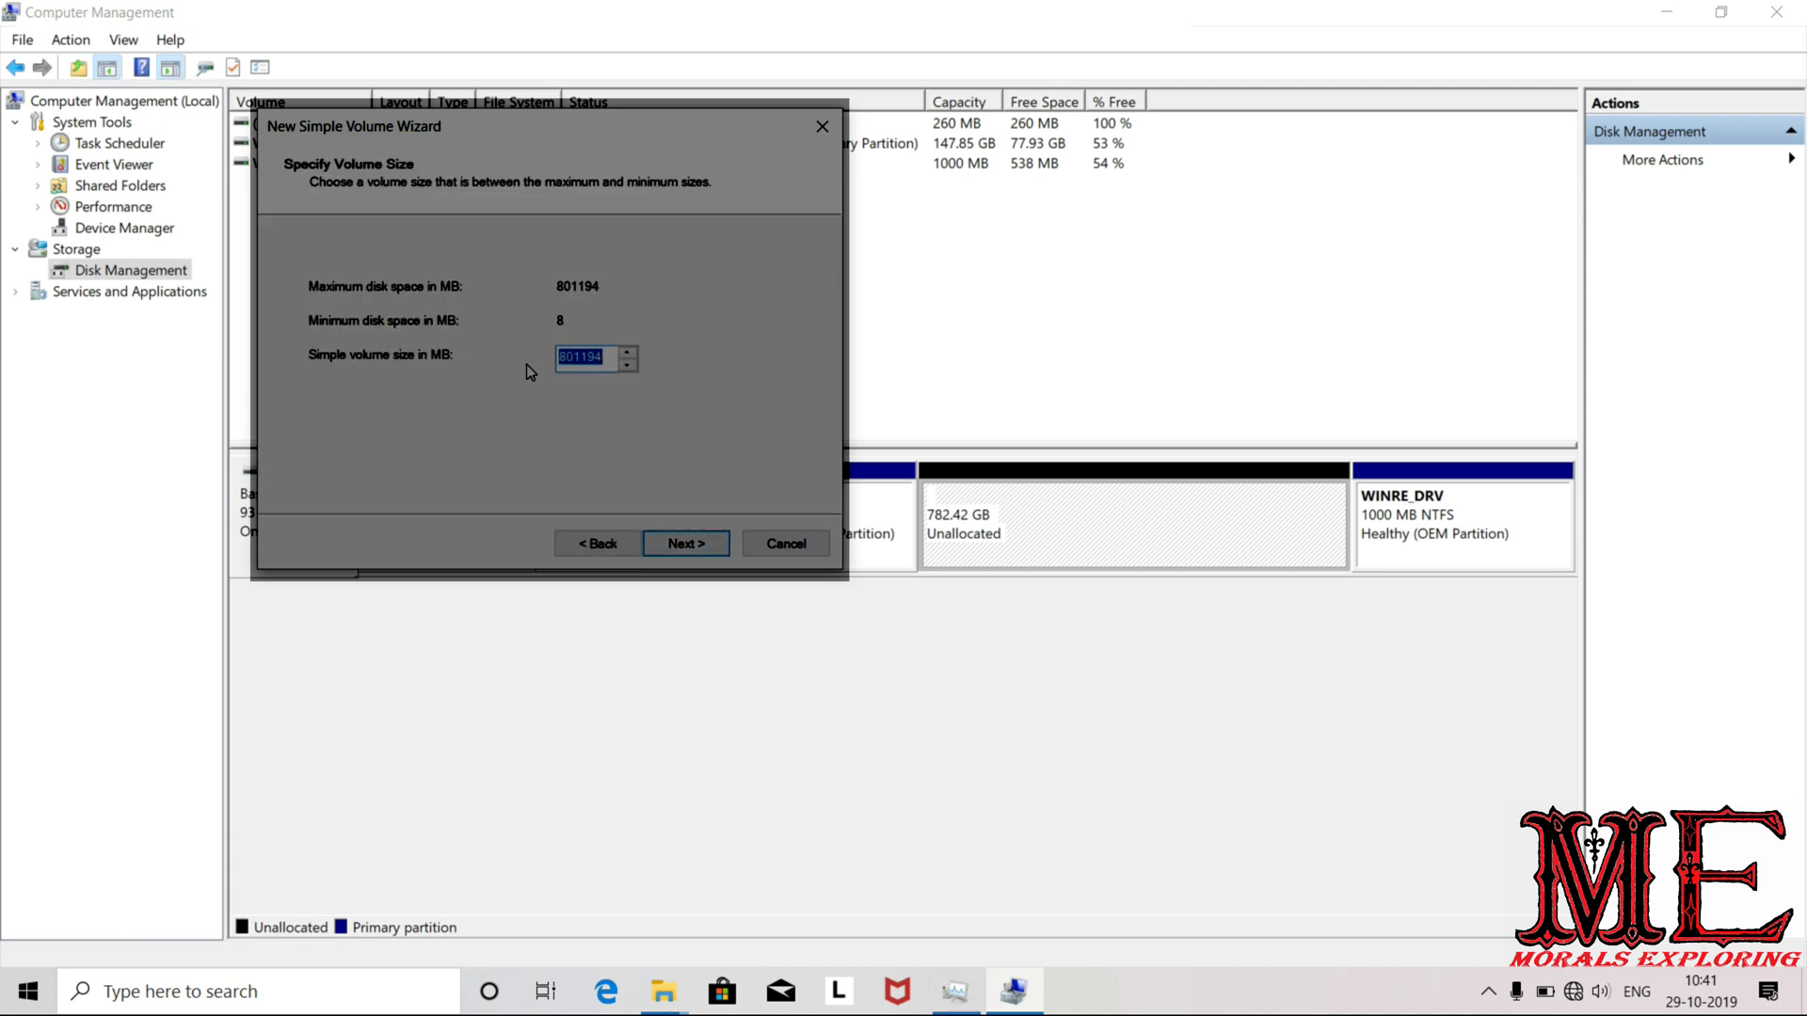
pyautogui.moveTo(581, 357); pyautogui.dragTo(528, 369)
pyautogui.write('250')
pyautogui.press('BackSpace')
pyautogui.write('1')
pyautogui.click(693, 532)
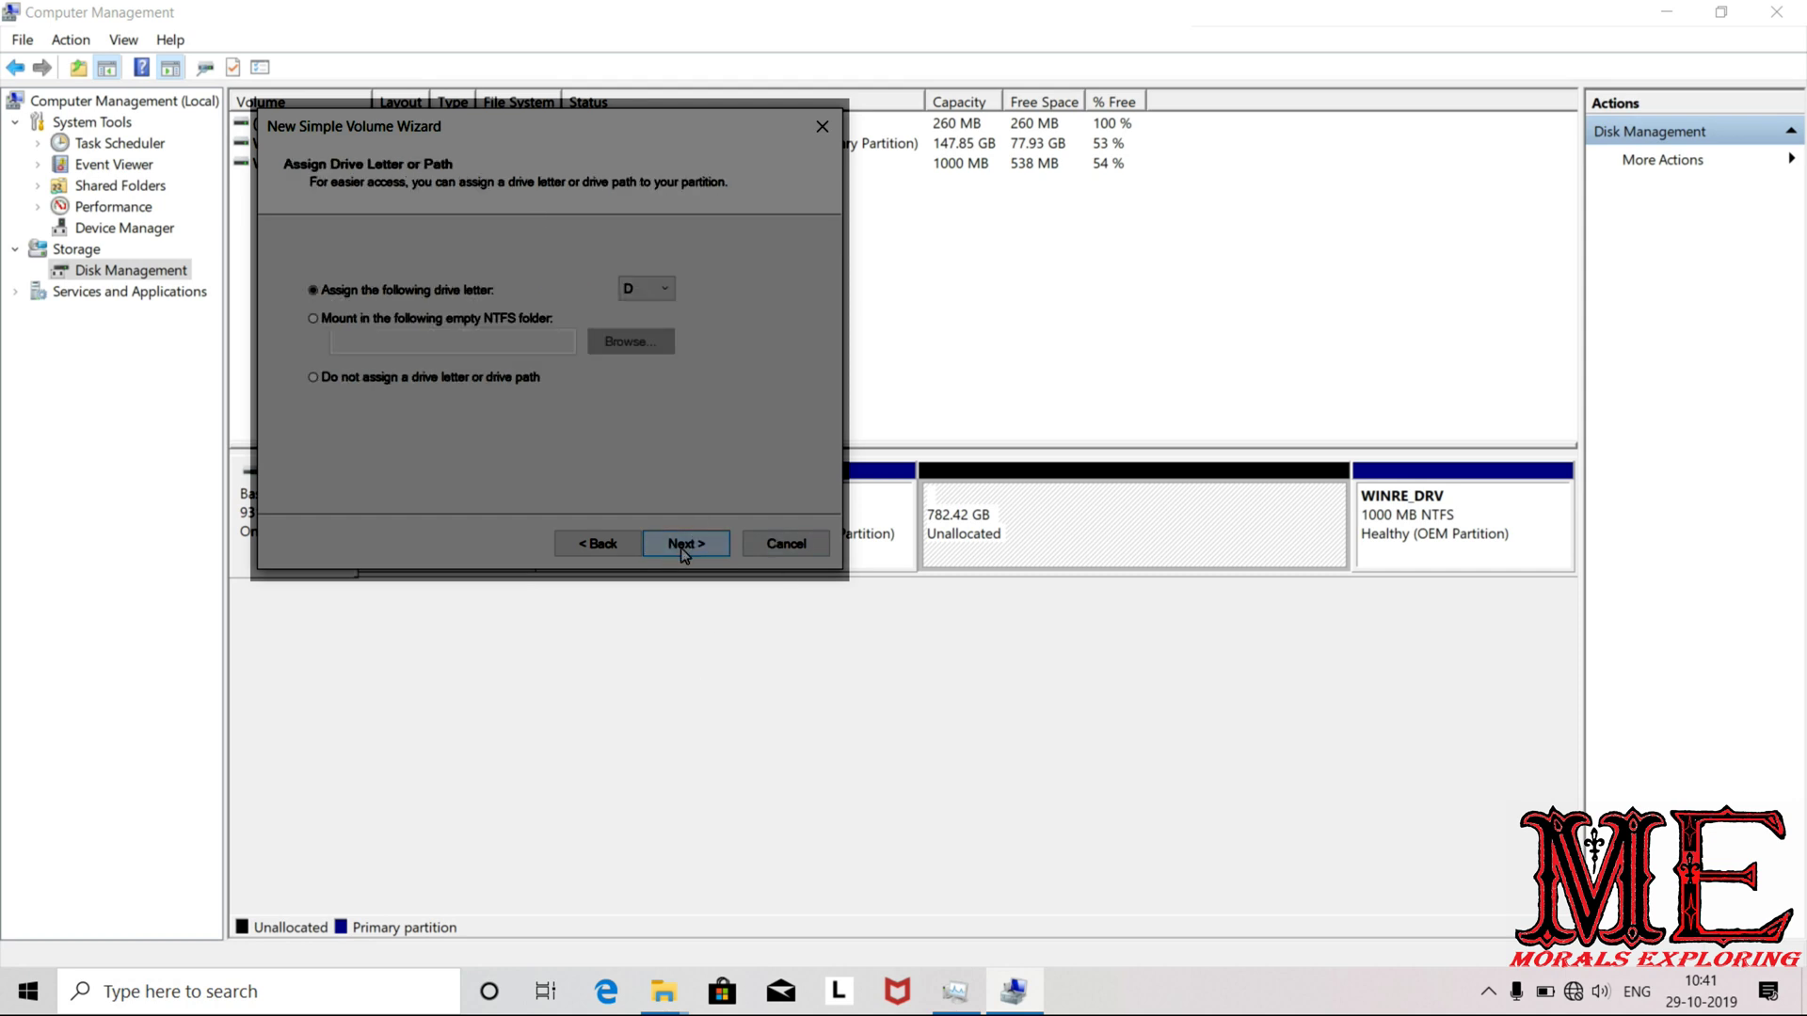
# - Keep drive letter D, label the volume Work, and finish creating the NTFS partition
pyautogui.click(649, 296)
pyautogui.click(649, 296)
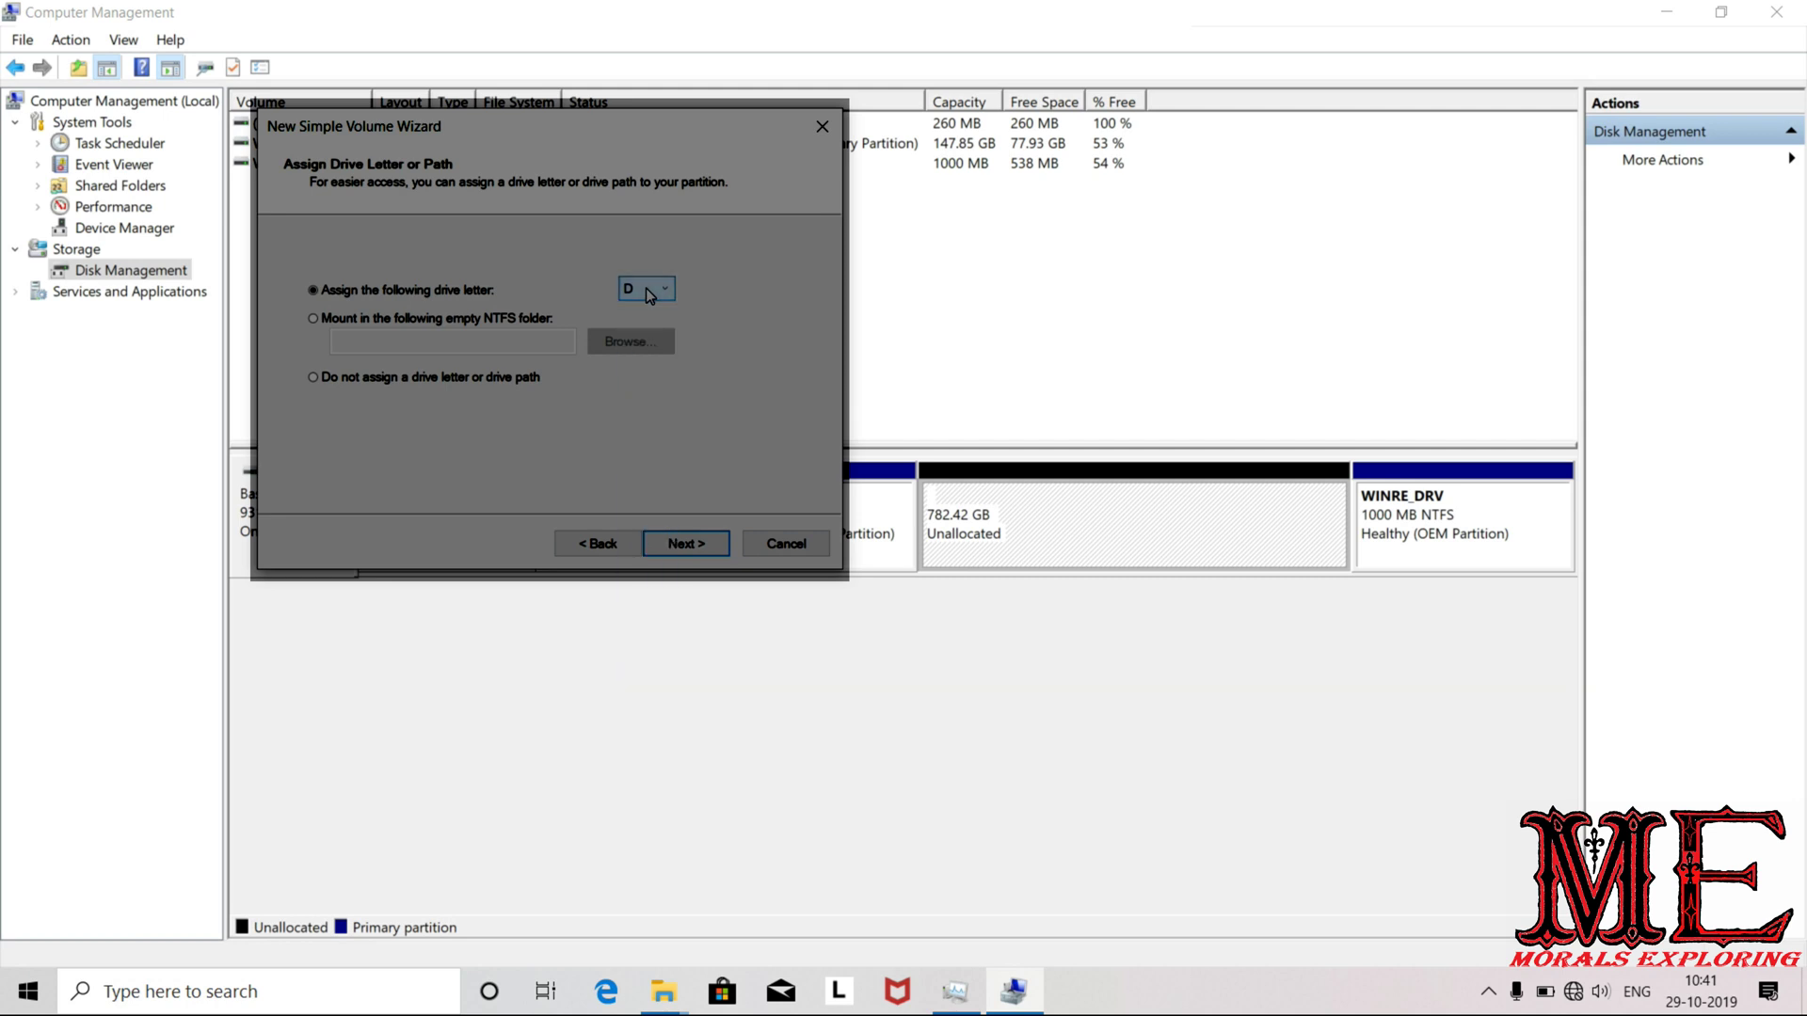
pyautogui.click(695, 546)
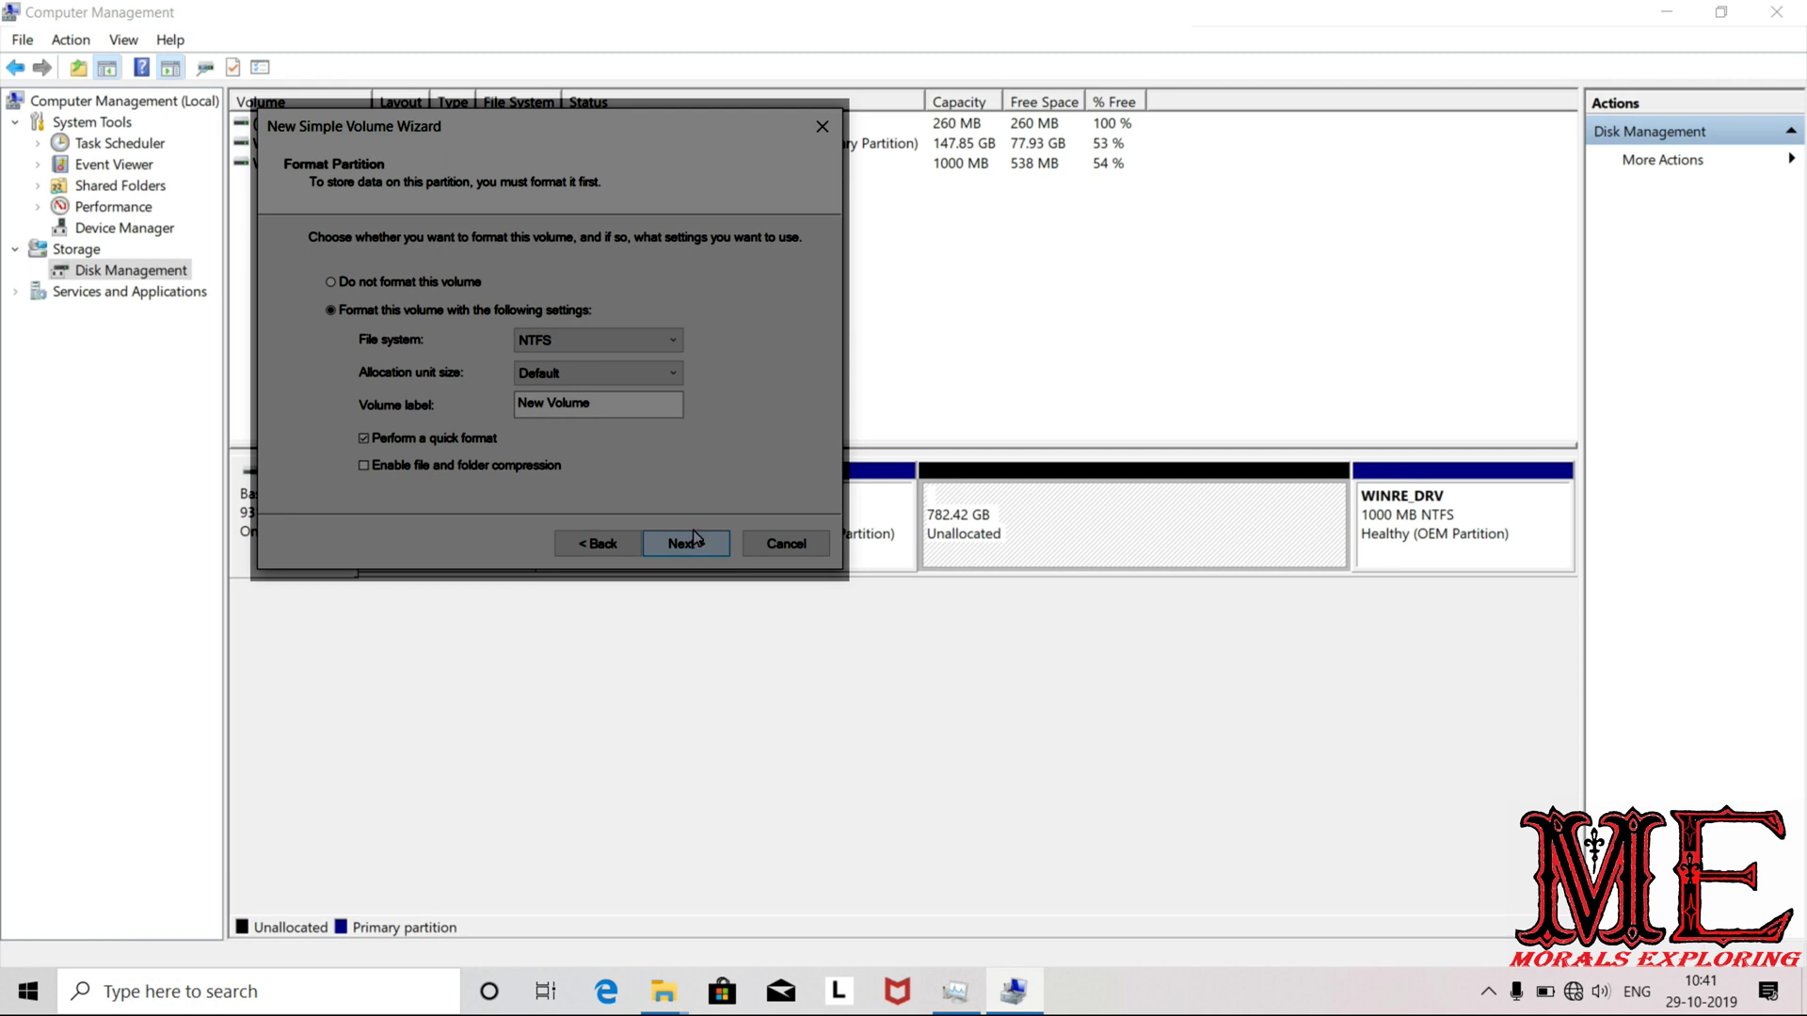
pyautogui.click(611, 411)
pyautogui.moveTo(611, 411); pyautogui.dragTo(281, 432)
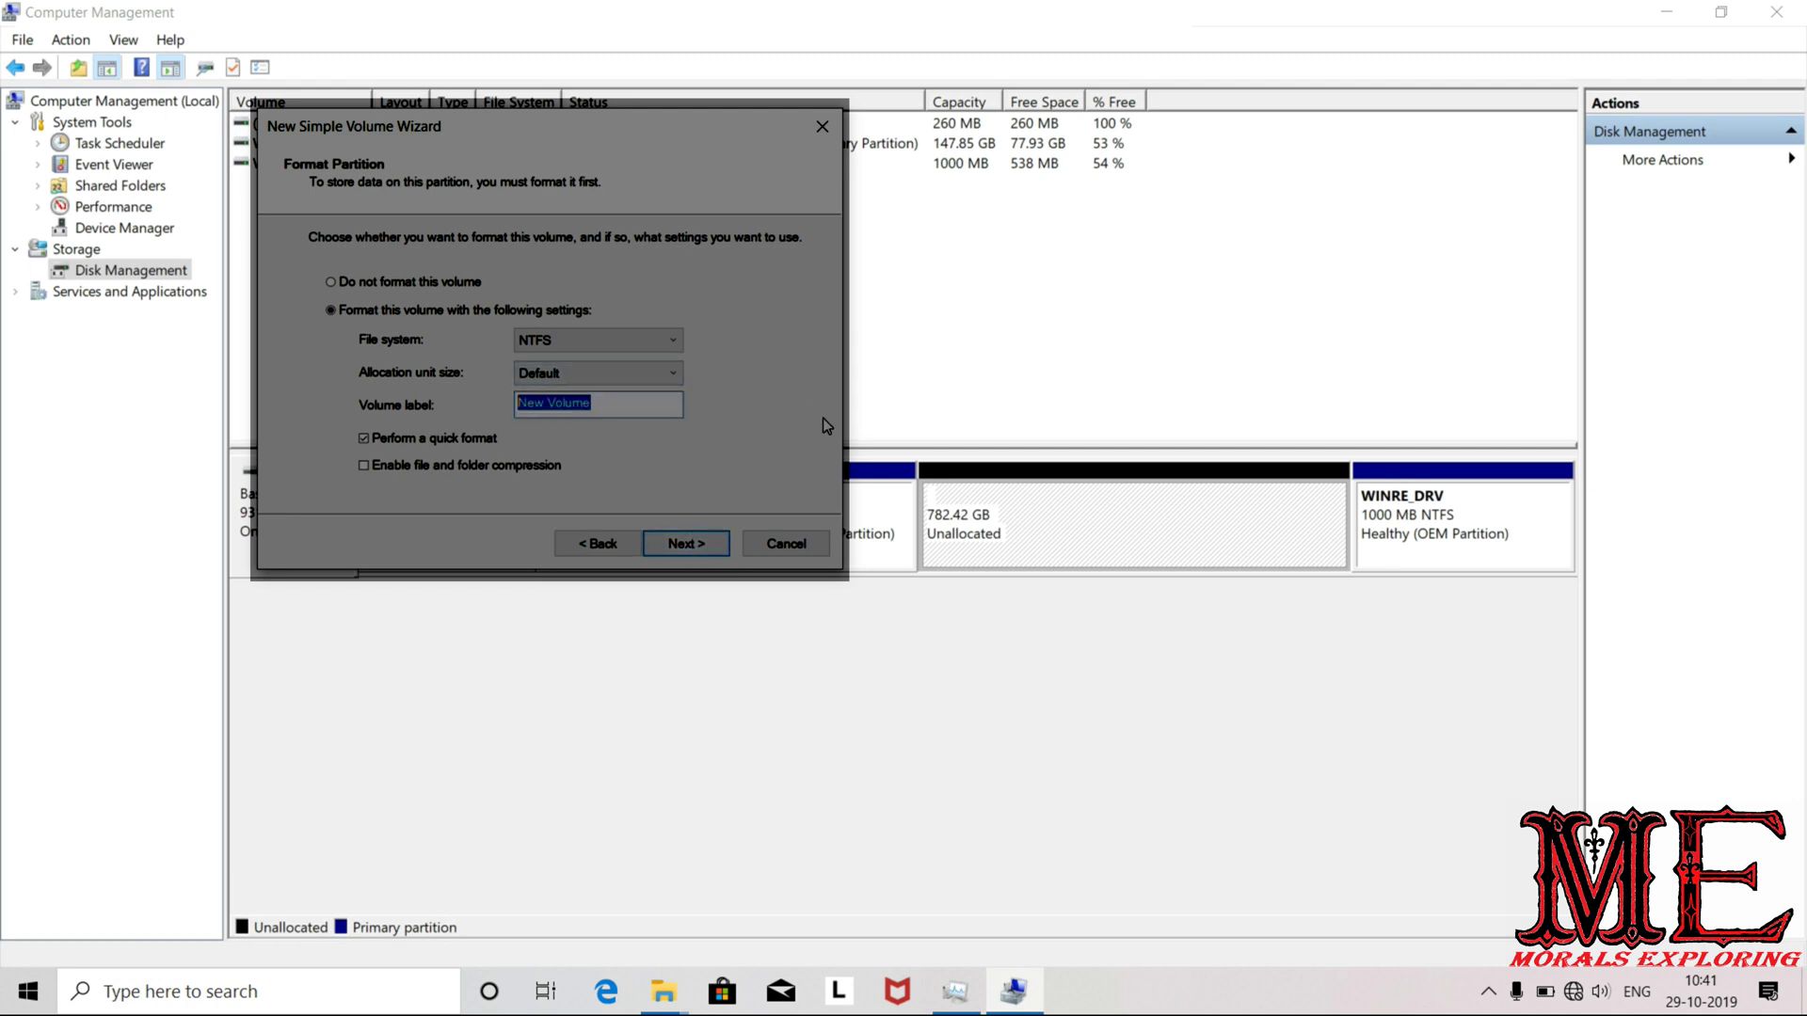
pyautogui.write('Work')
pyautogui.click(687, 544)
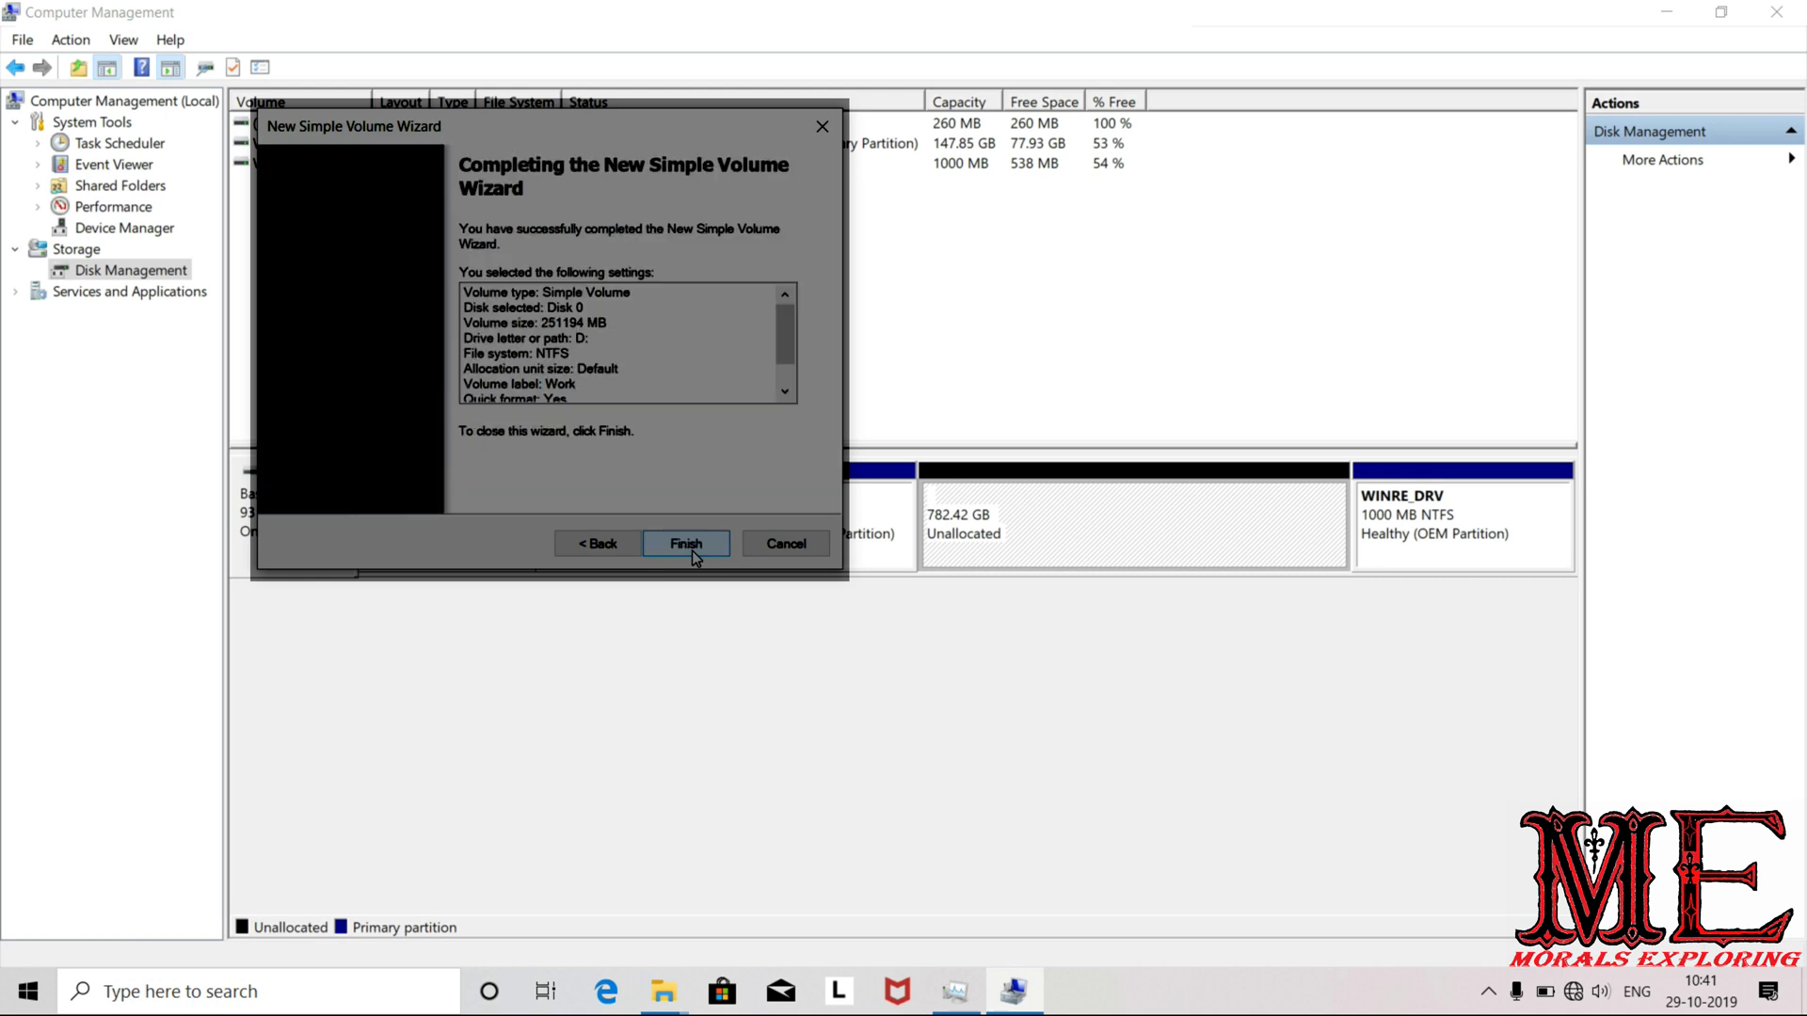
pyautogui.click(690, 546)
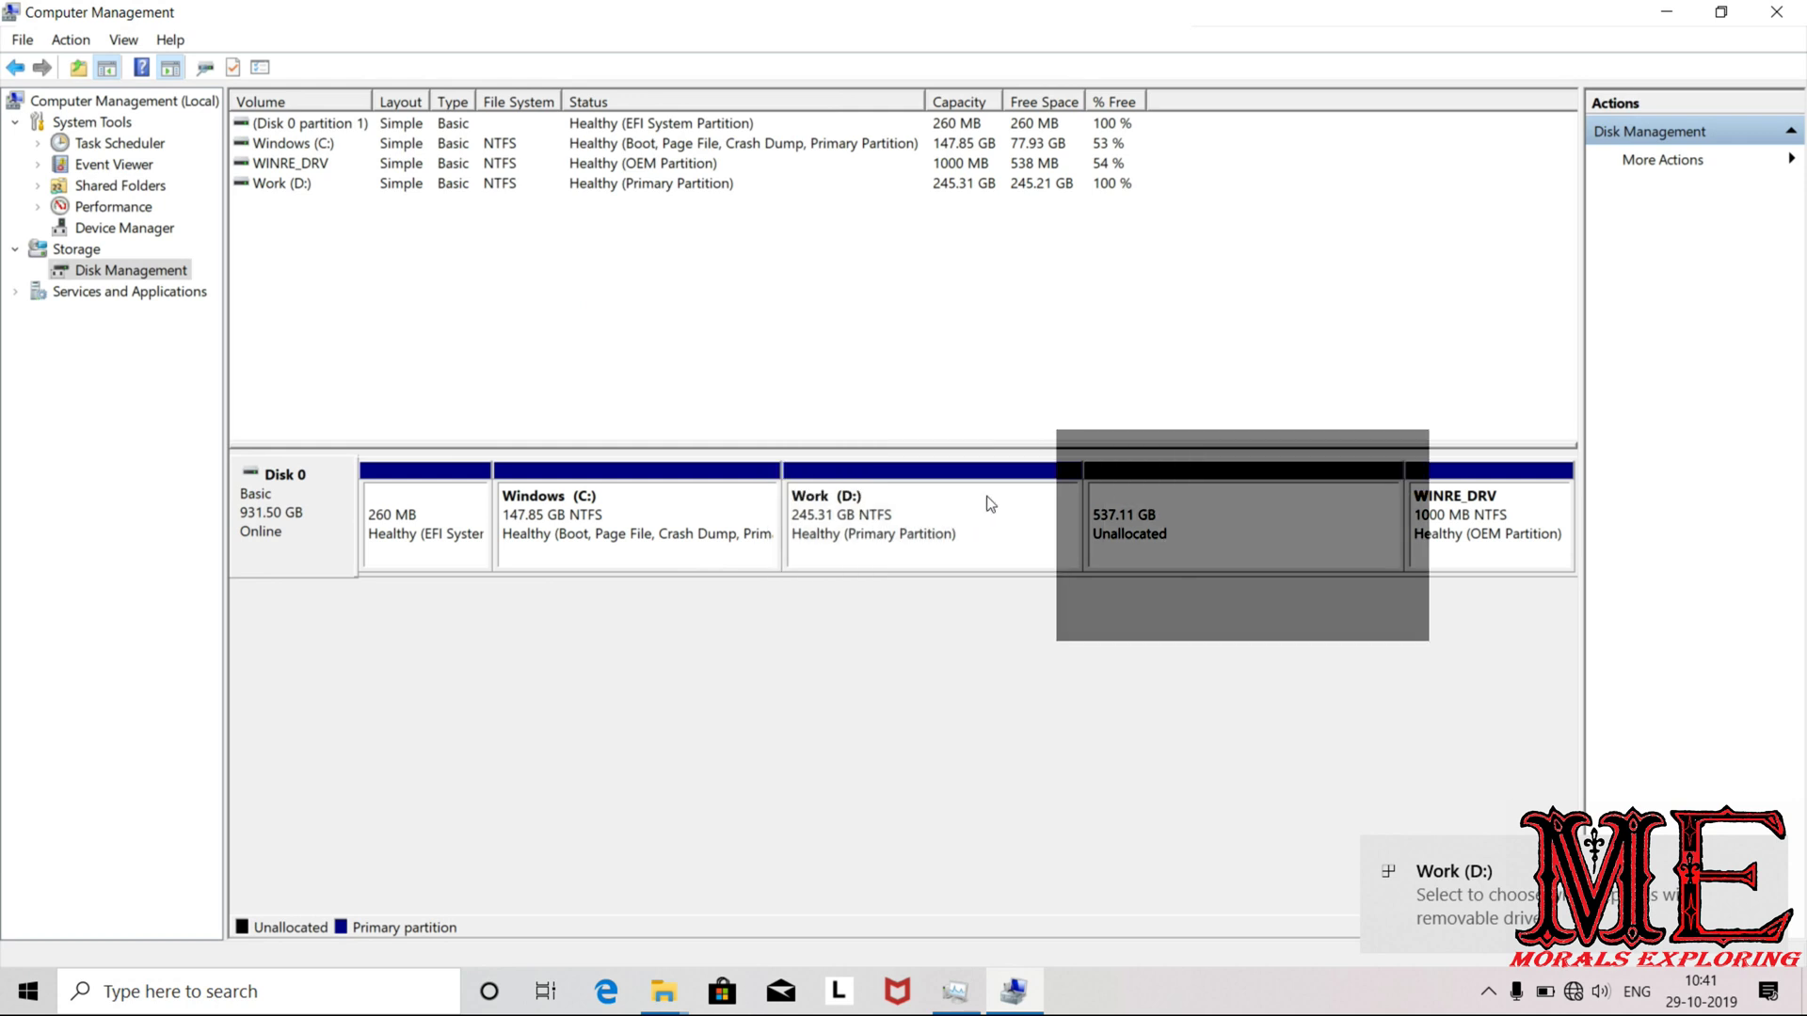
# - Start another New Simple Volume of 251000 MB with drive letter E
pyautogui.rightClick(1167, 482)
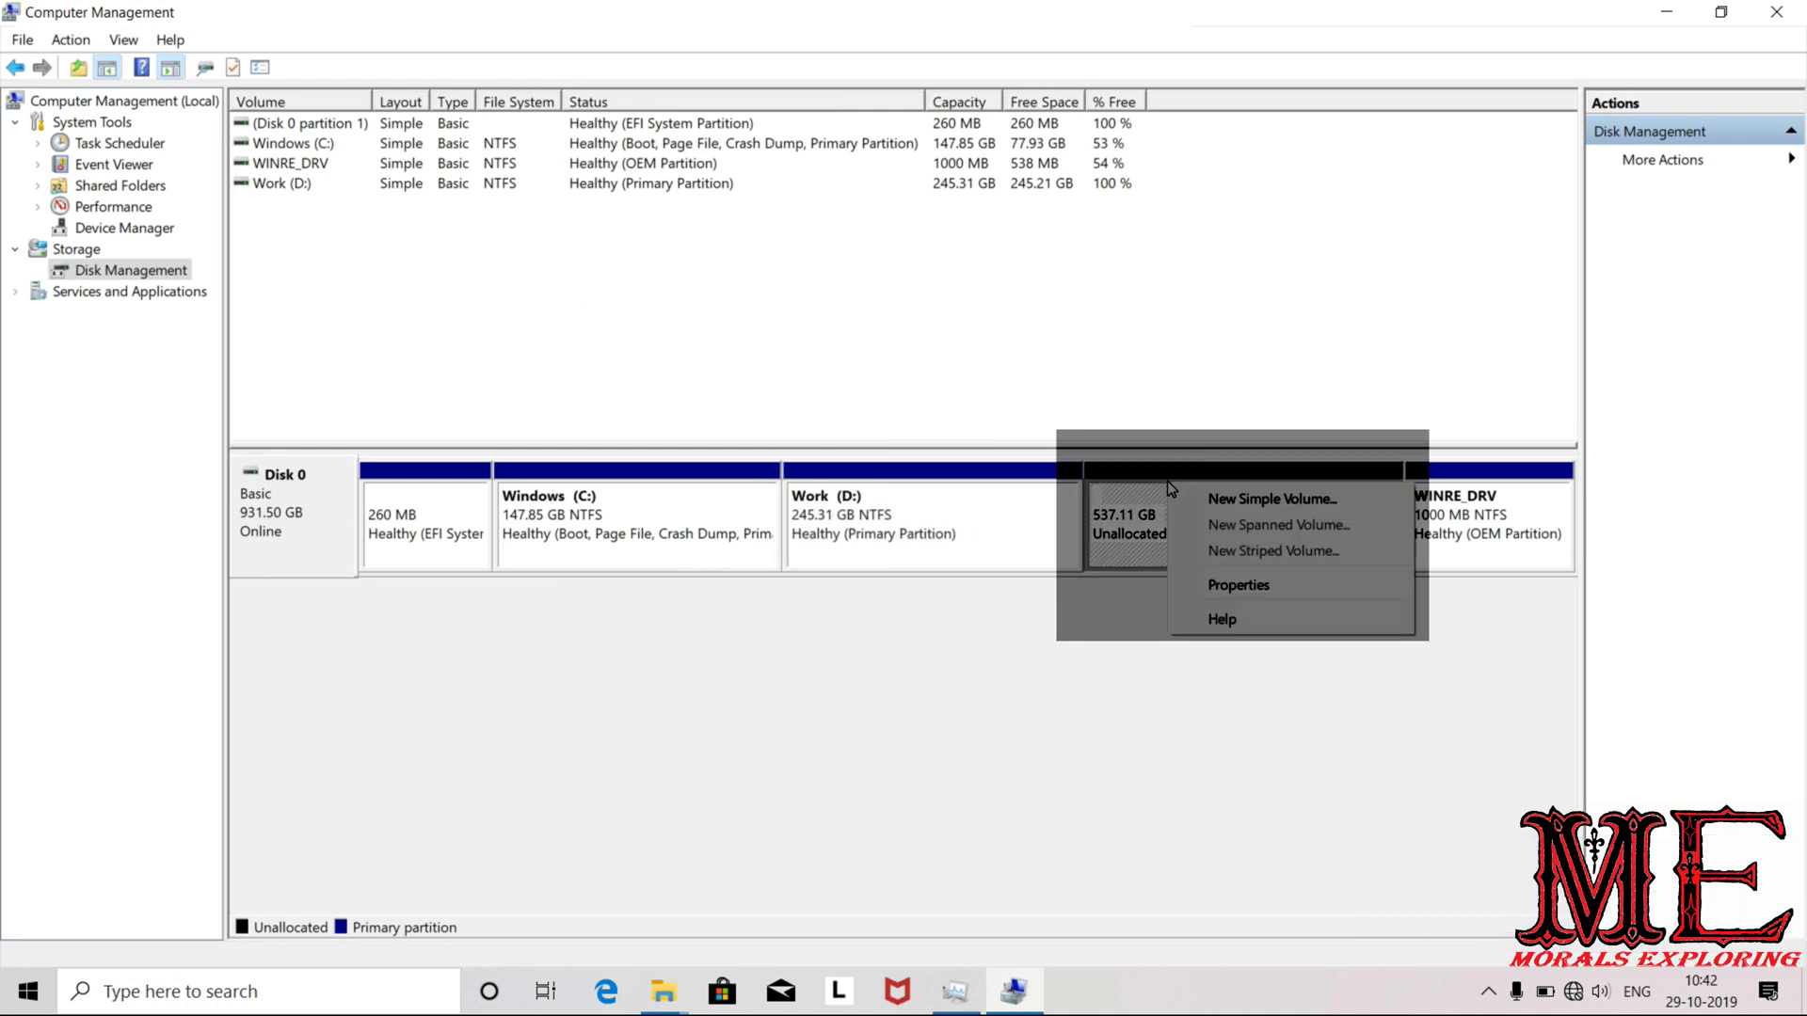
pyautogui.click(1207, 503)
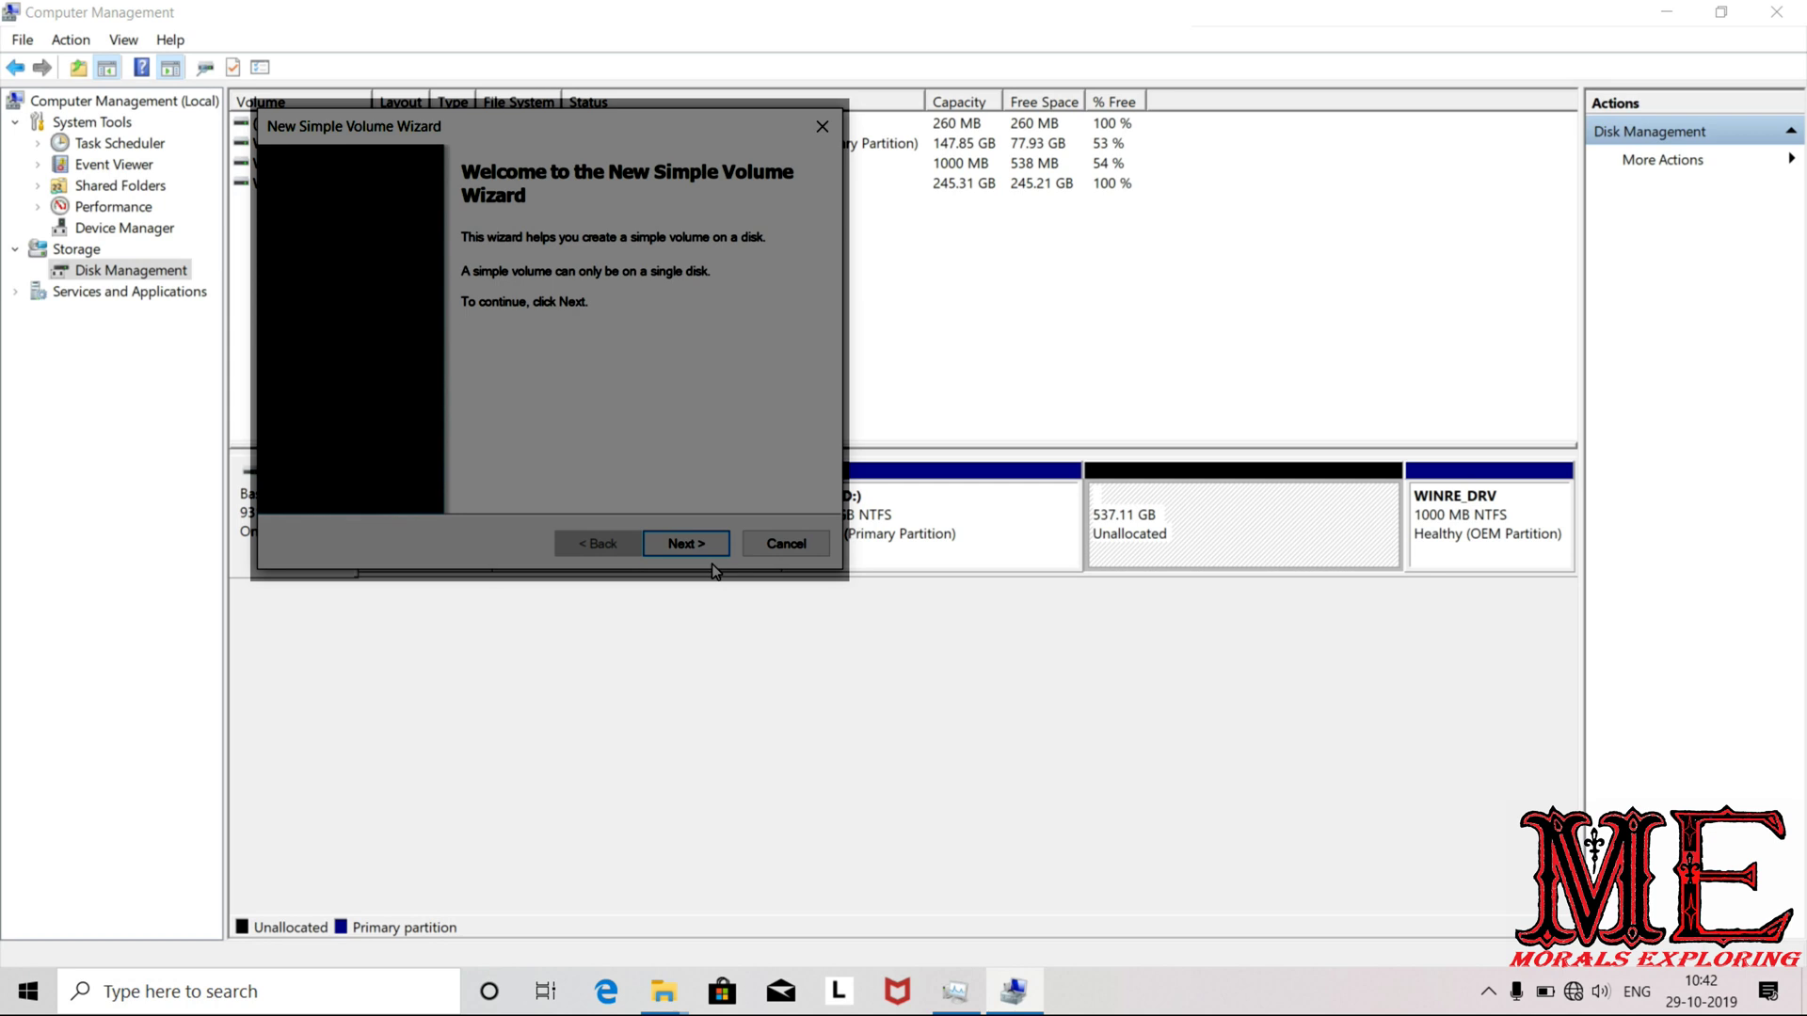
pyautogui.click(691, 546)
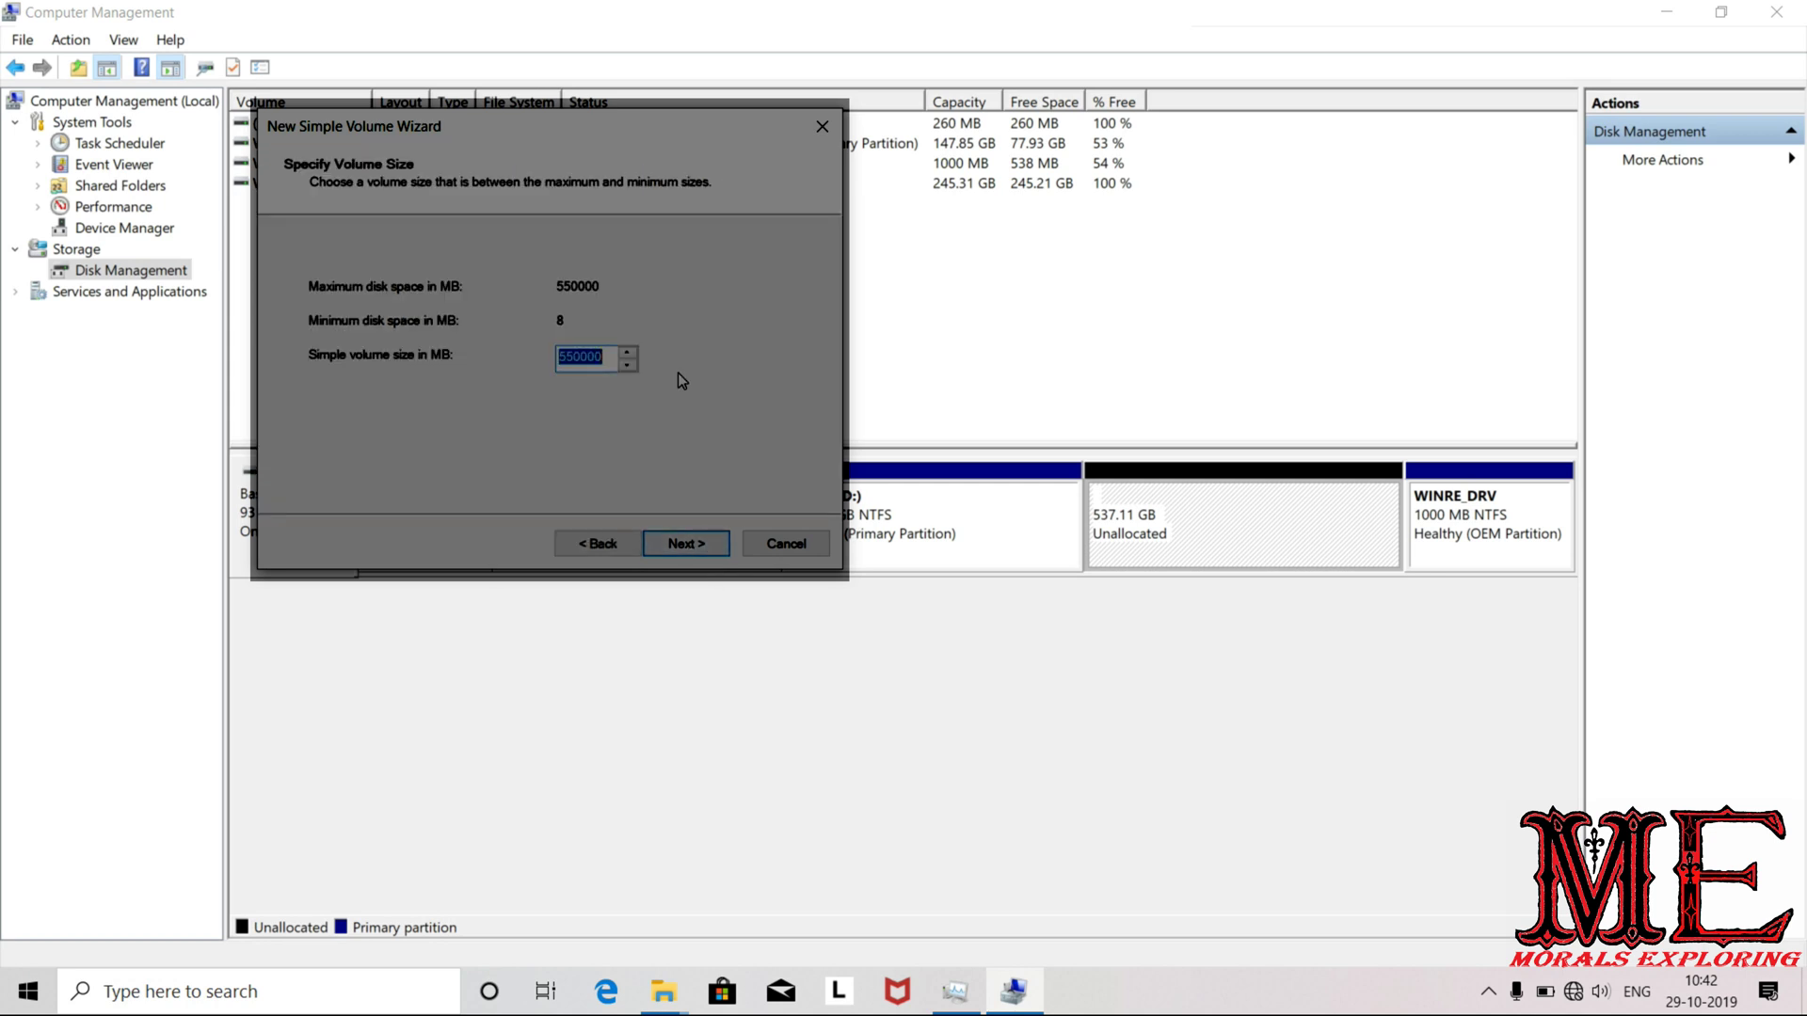
pyautogui.write('251000')
pyautogui.click(686, 543)
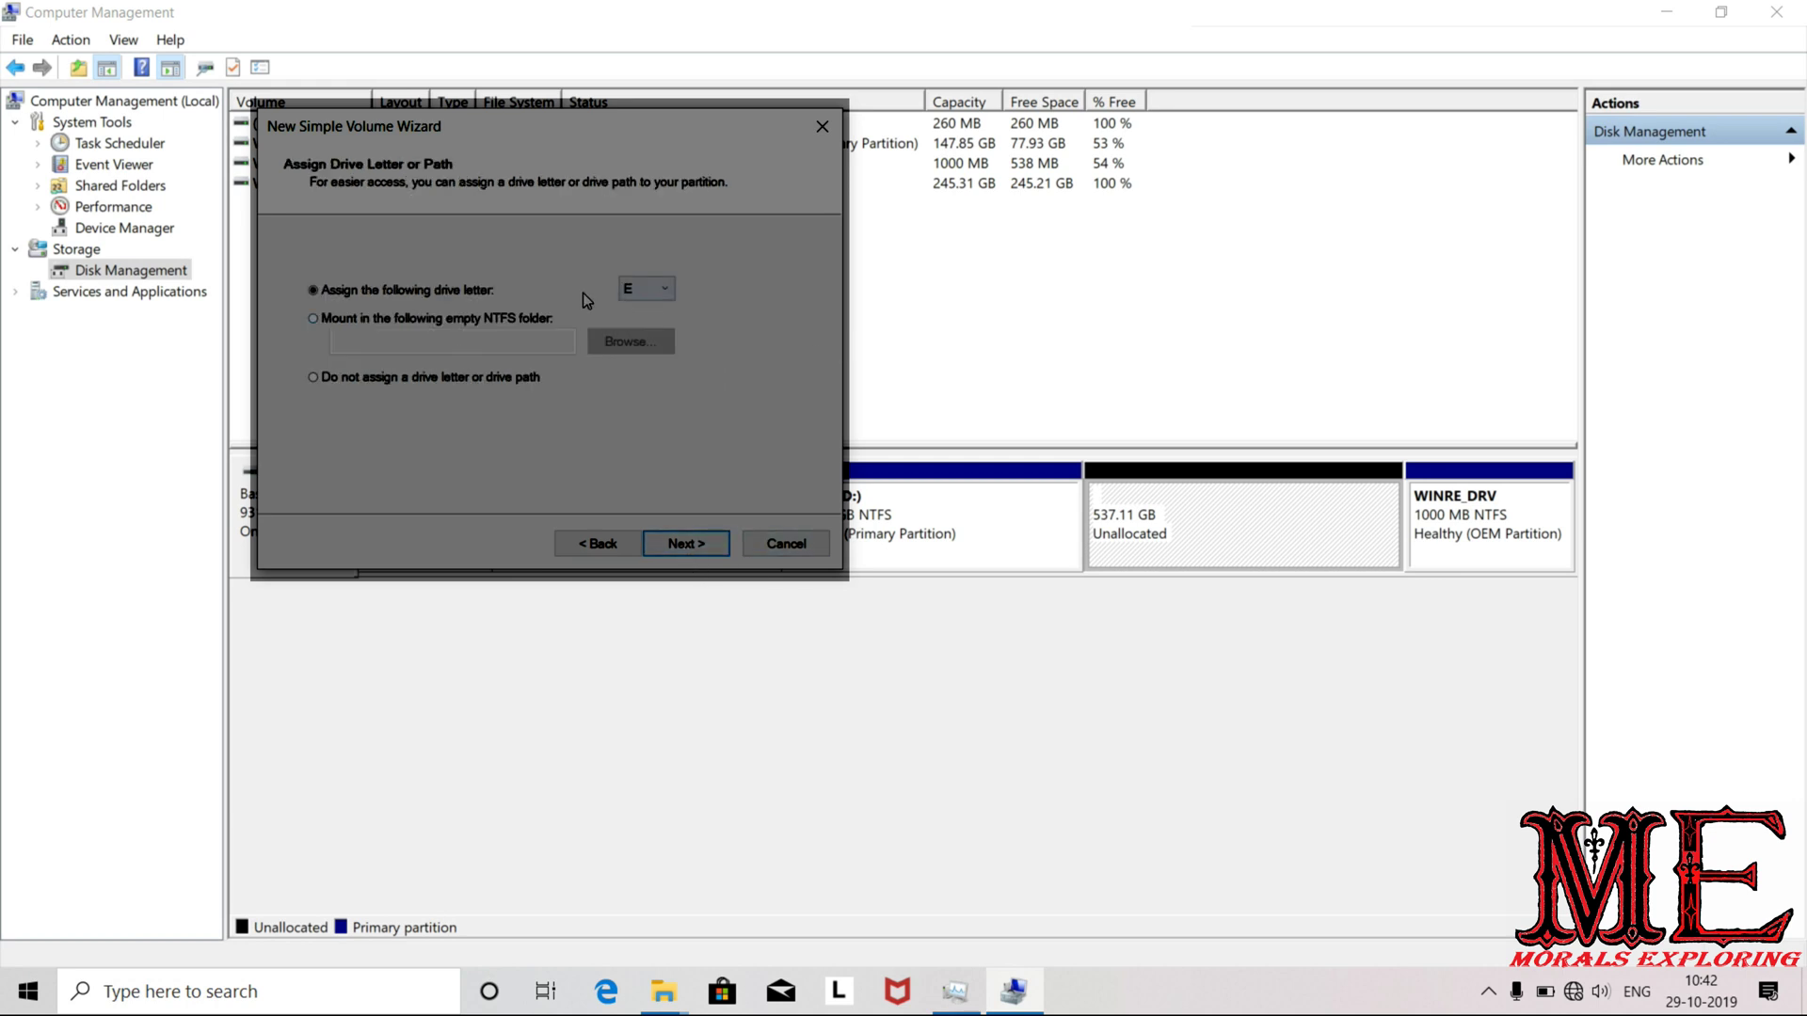
pyautogui.click(678, 546)
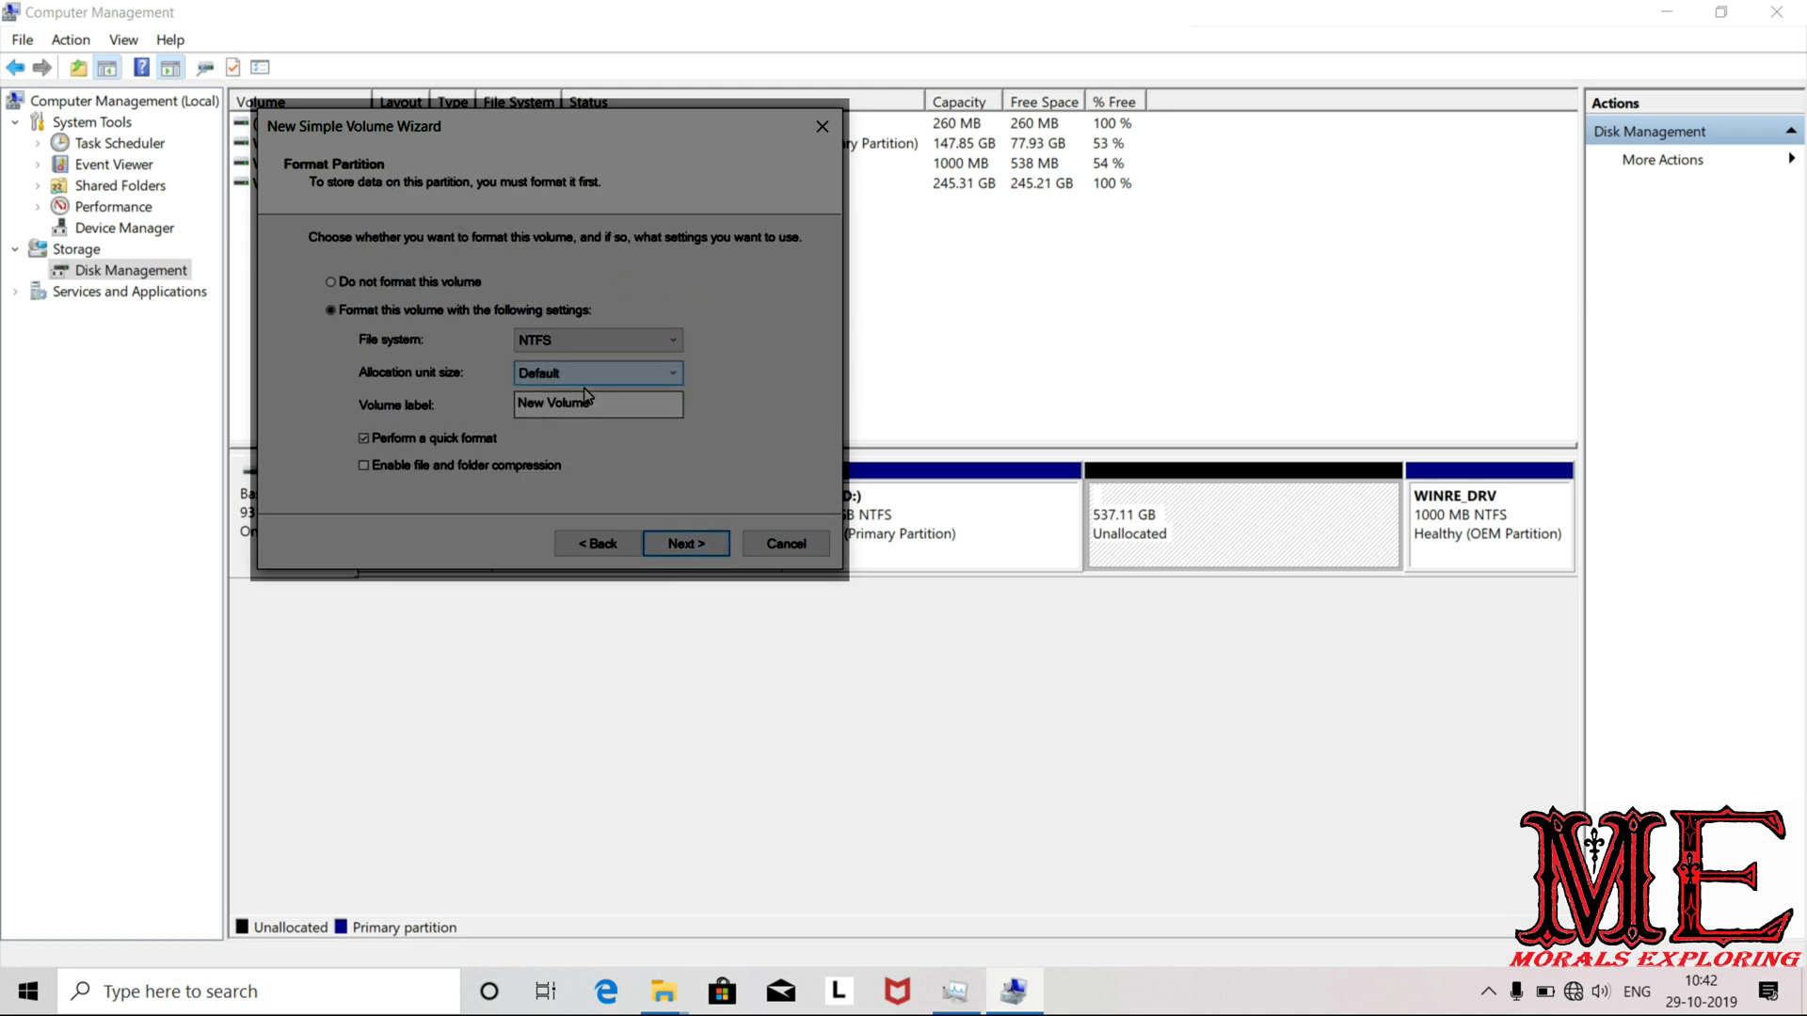
# - Format with NTFS and Default allocation size, label it Entertinment, and finish the wizard
pyautogui.click(623, 339)
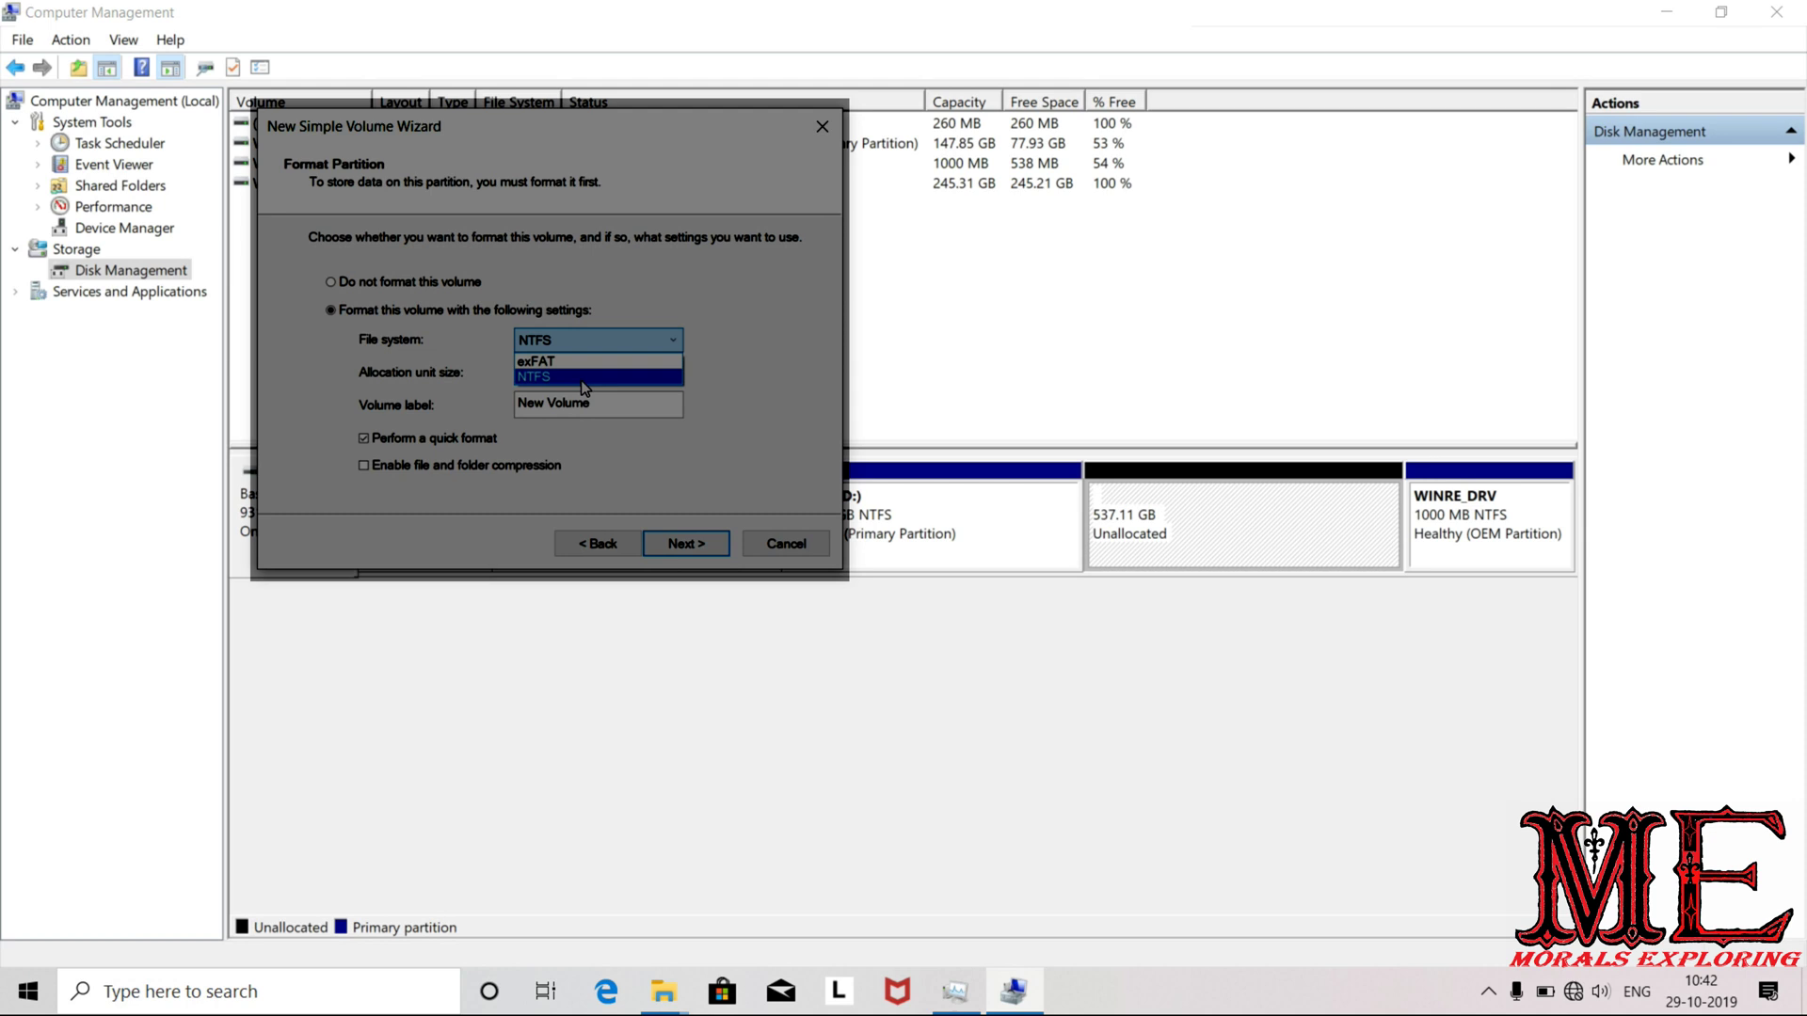
pyautogui.click(583, 377)
pyautogui.click(597, 335)
pyautogui.click(578, 377)
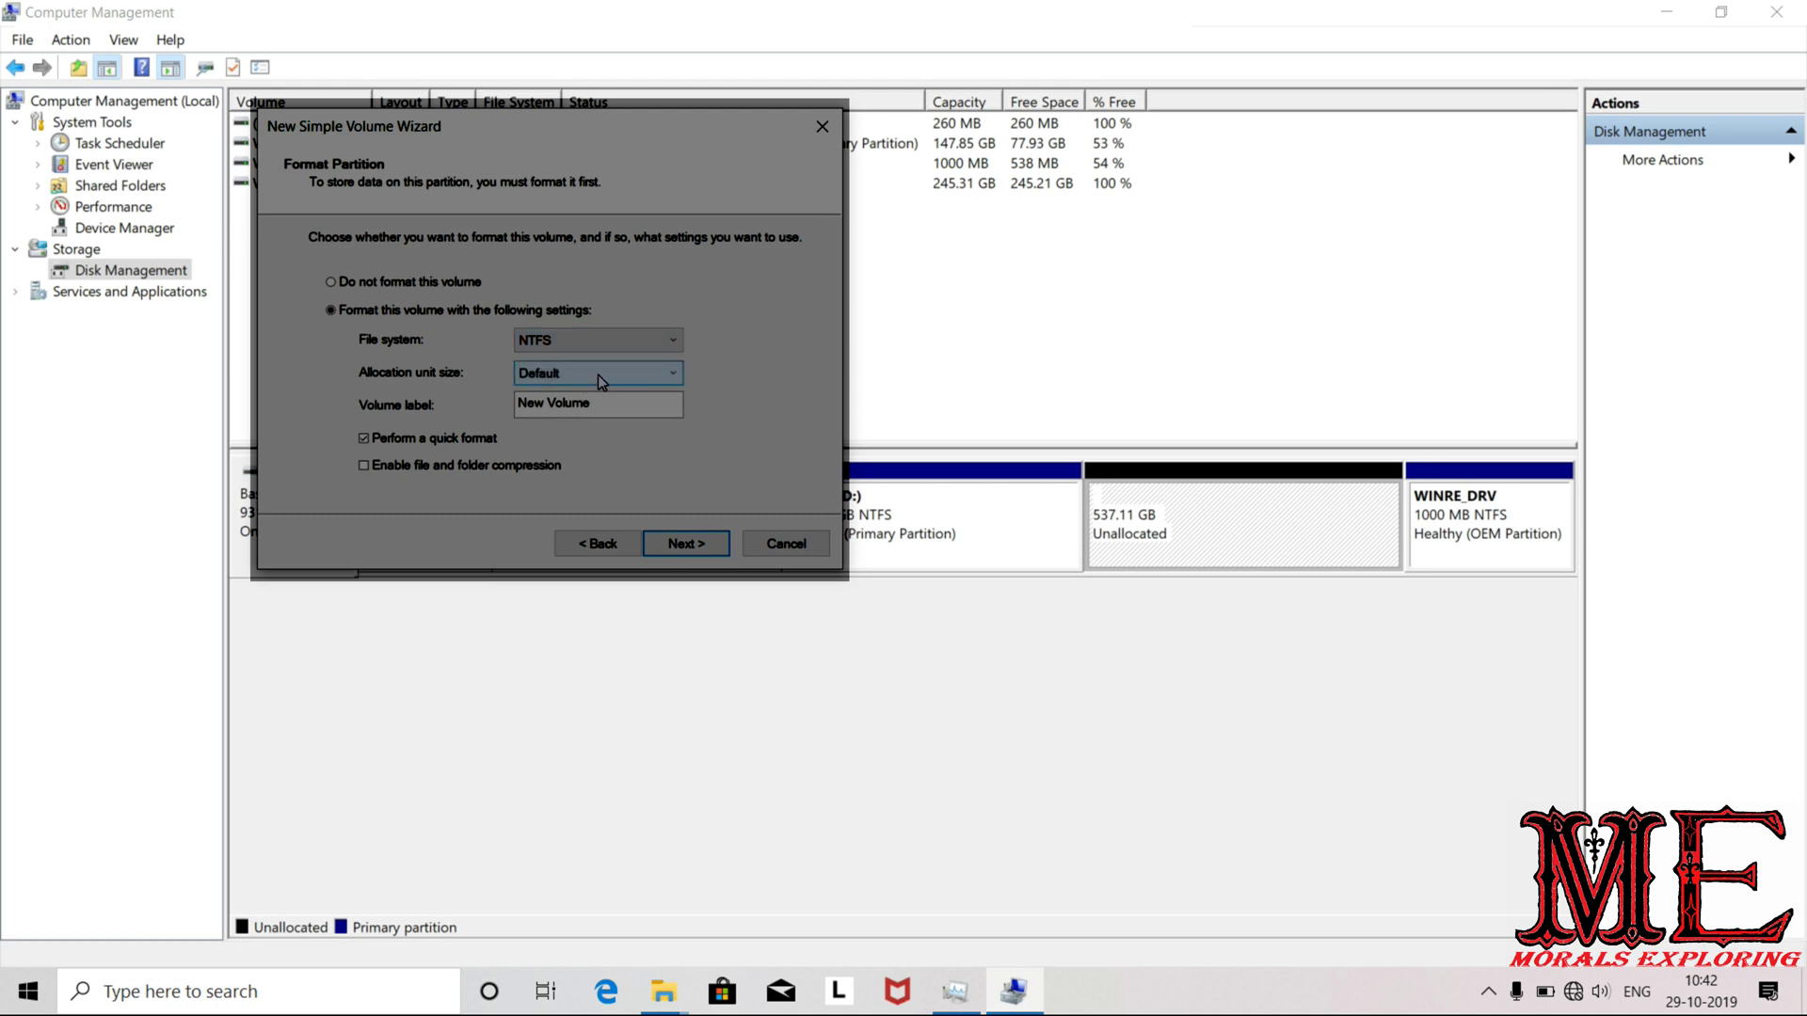
pyautogui.click(596, 375)
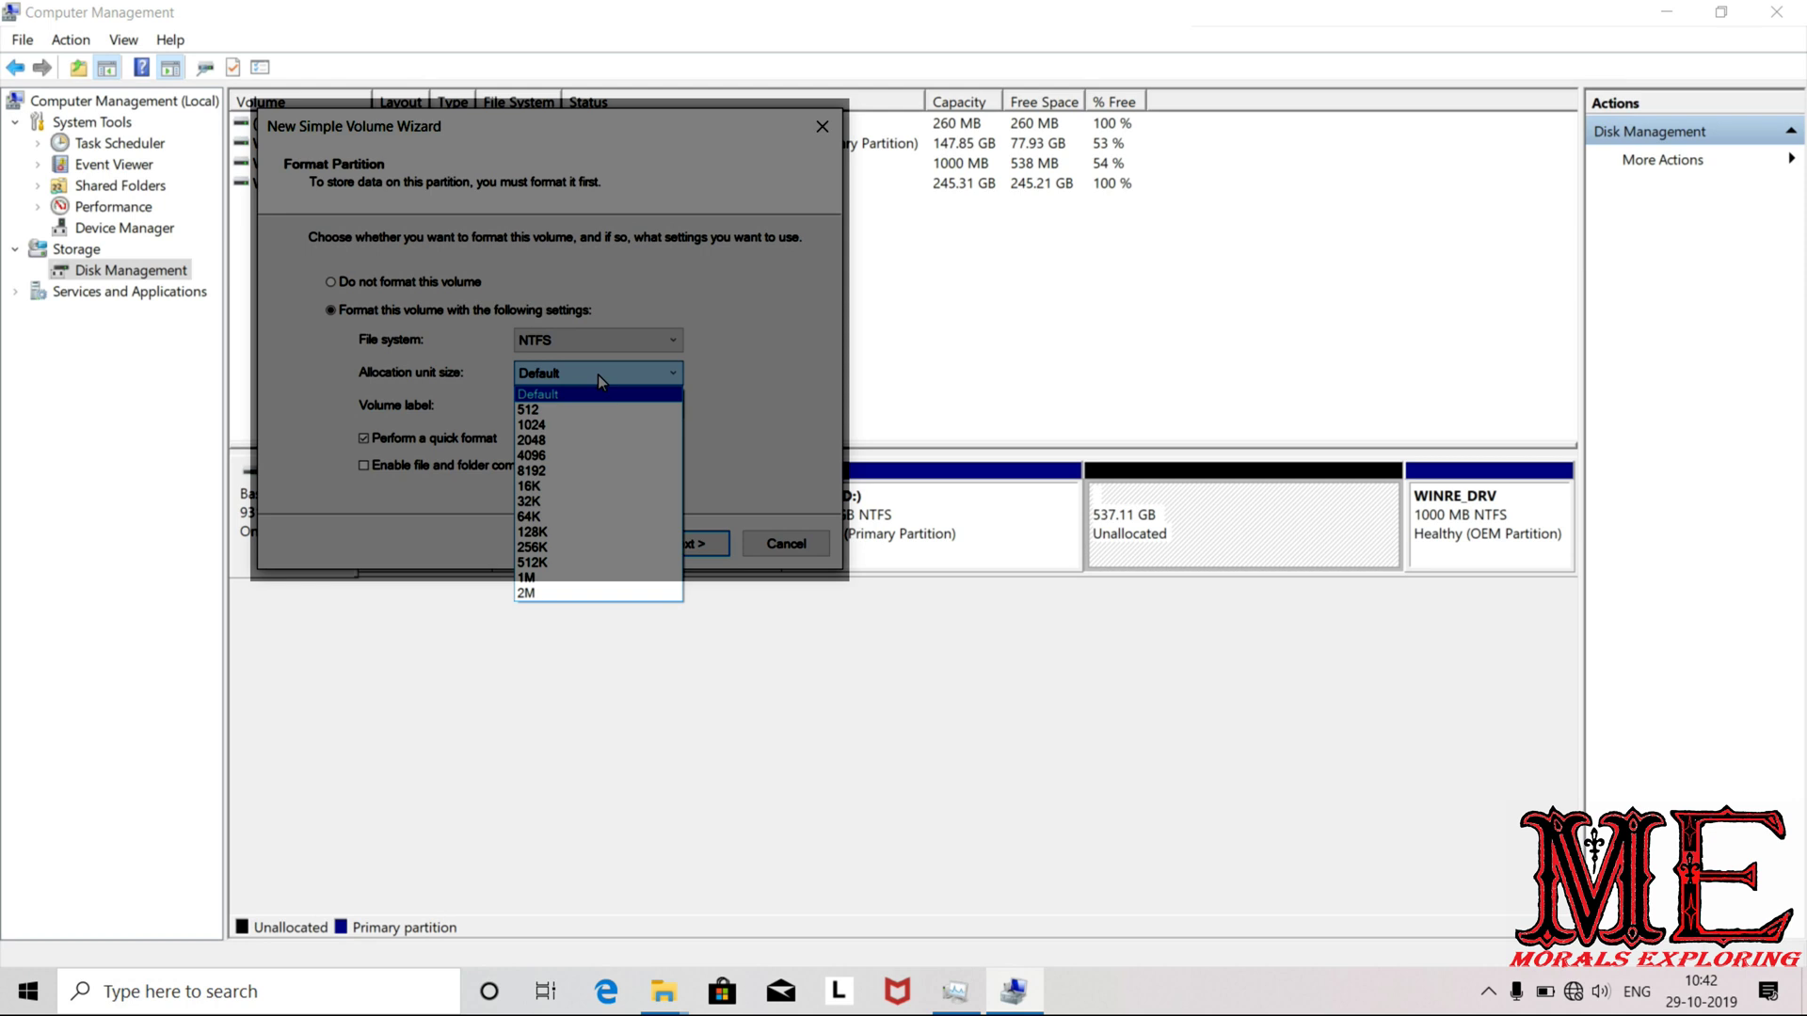
pyautogui.click(597, 375)
pyautogui.moveTo(659, 403); pyautogui.dragTo(324, 403)
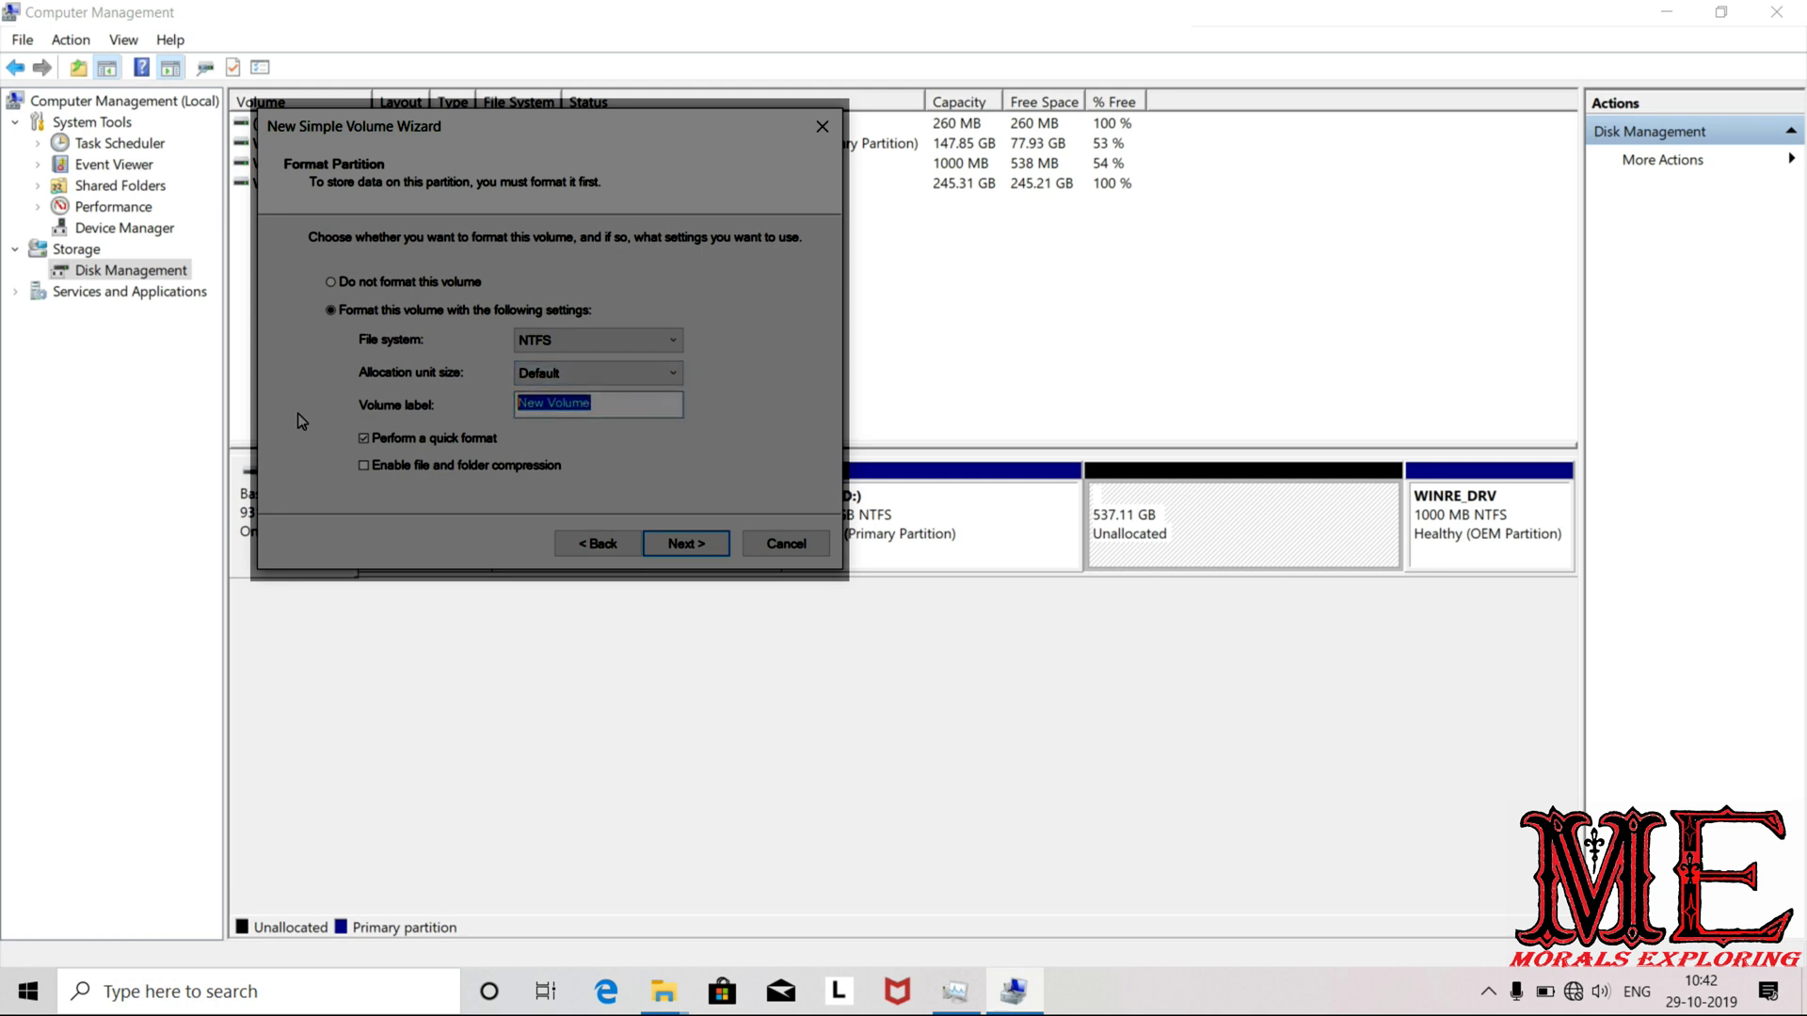
pyautogui.write('Ente')
pyautogui.write('r')
pyautogui.press('BackSpace')
pyautogui.write('erttinment')
pyautogui.click(679, 544)
pyautogui.click(678, 543)
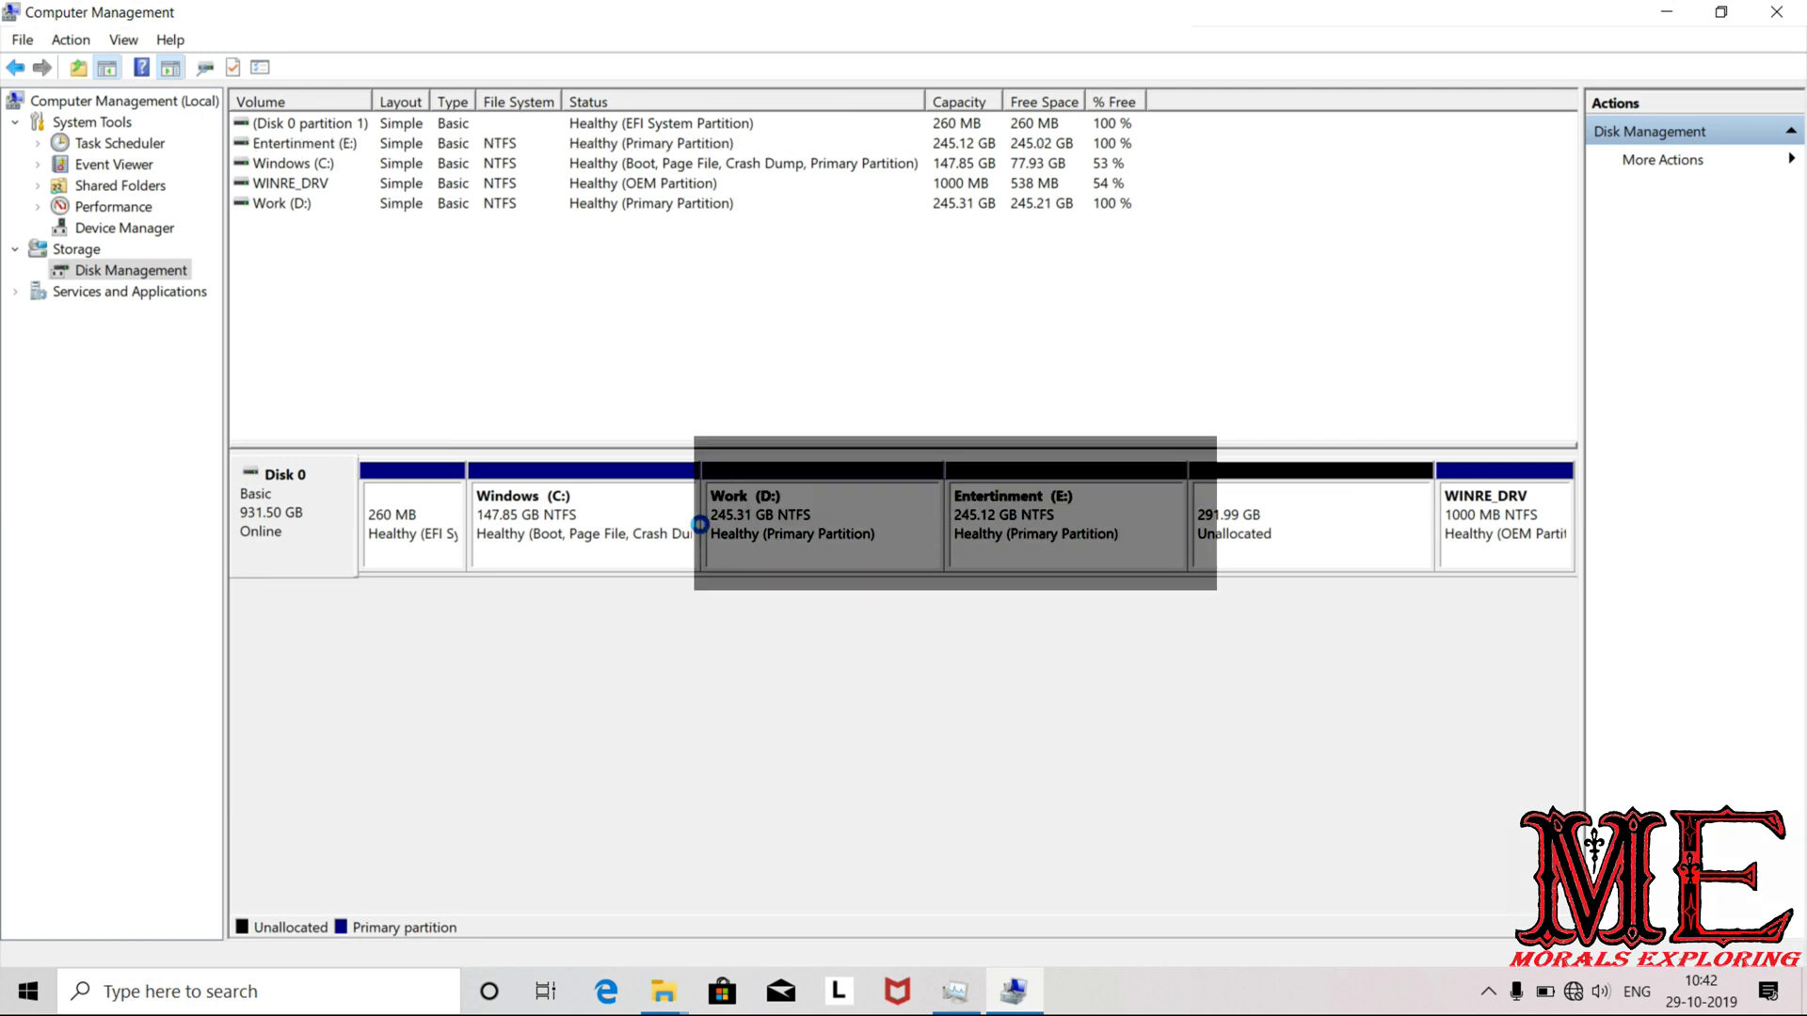
# - Create a 291.99 GB NTFS volume from the remaining space as F:, labelled Photos
pyautogui.click(314, 146)
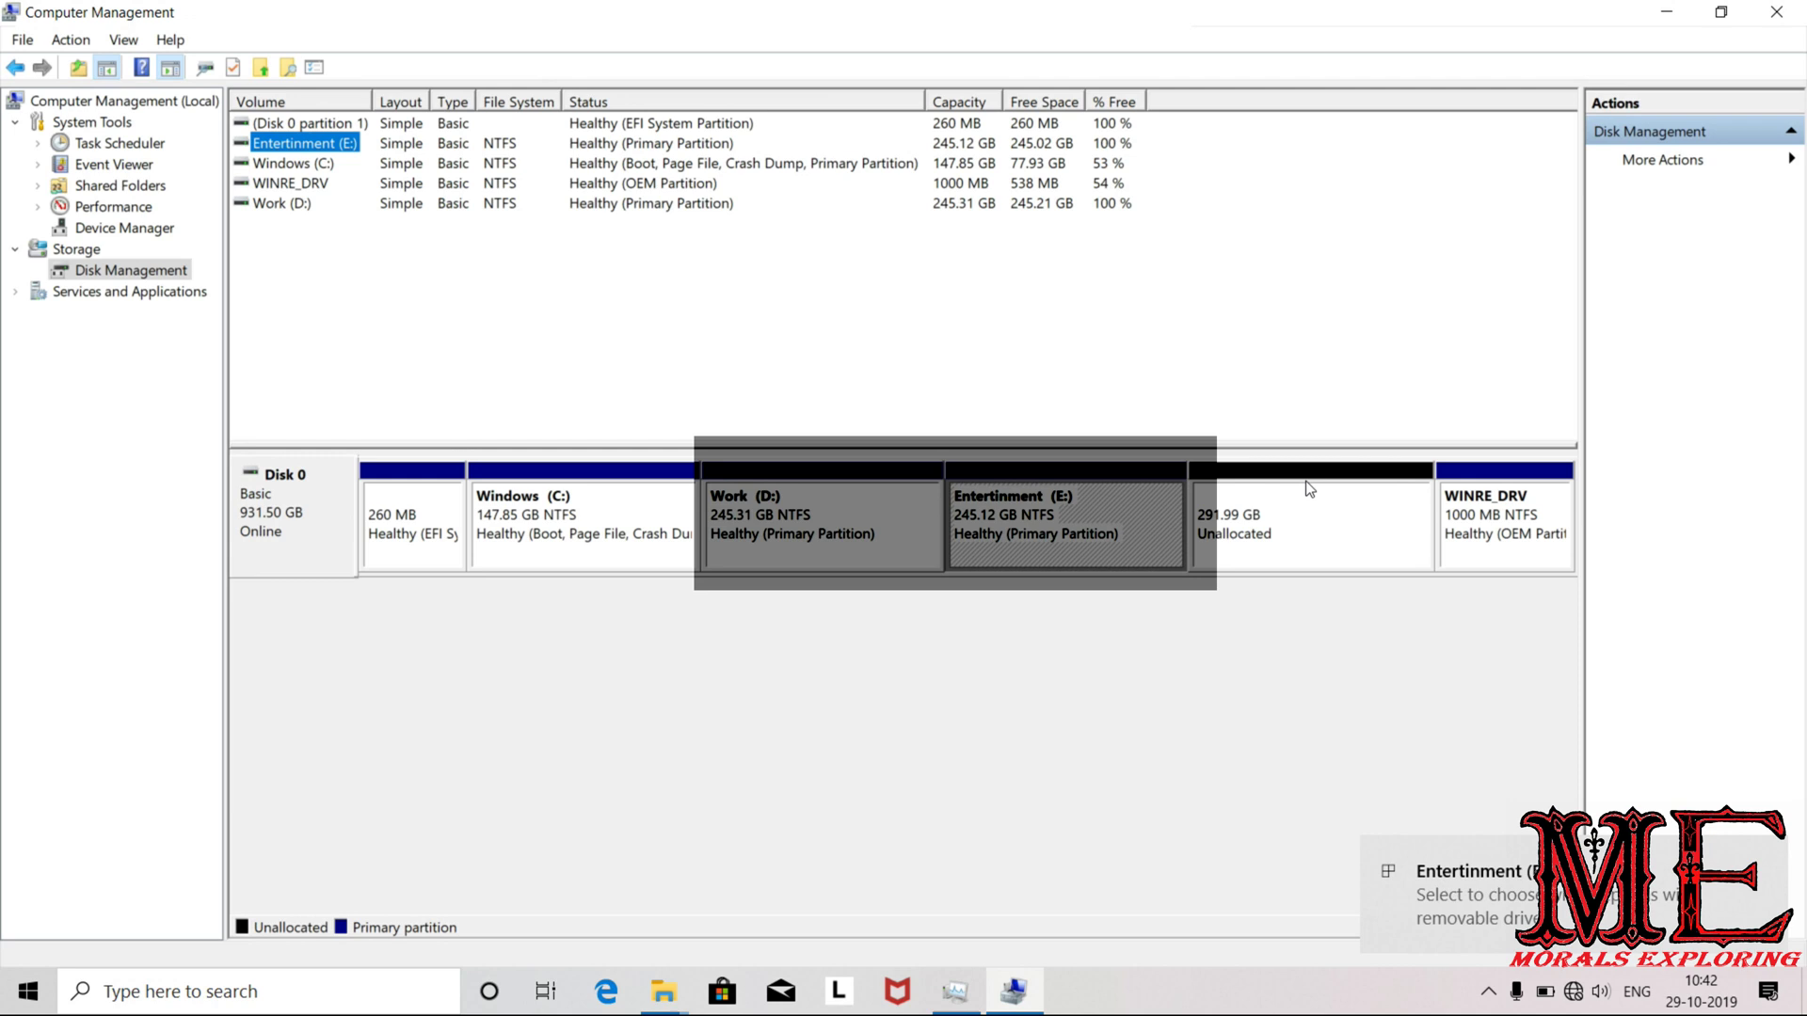
pyautogui.rightClick(1242, 473)
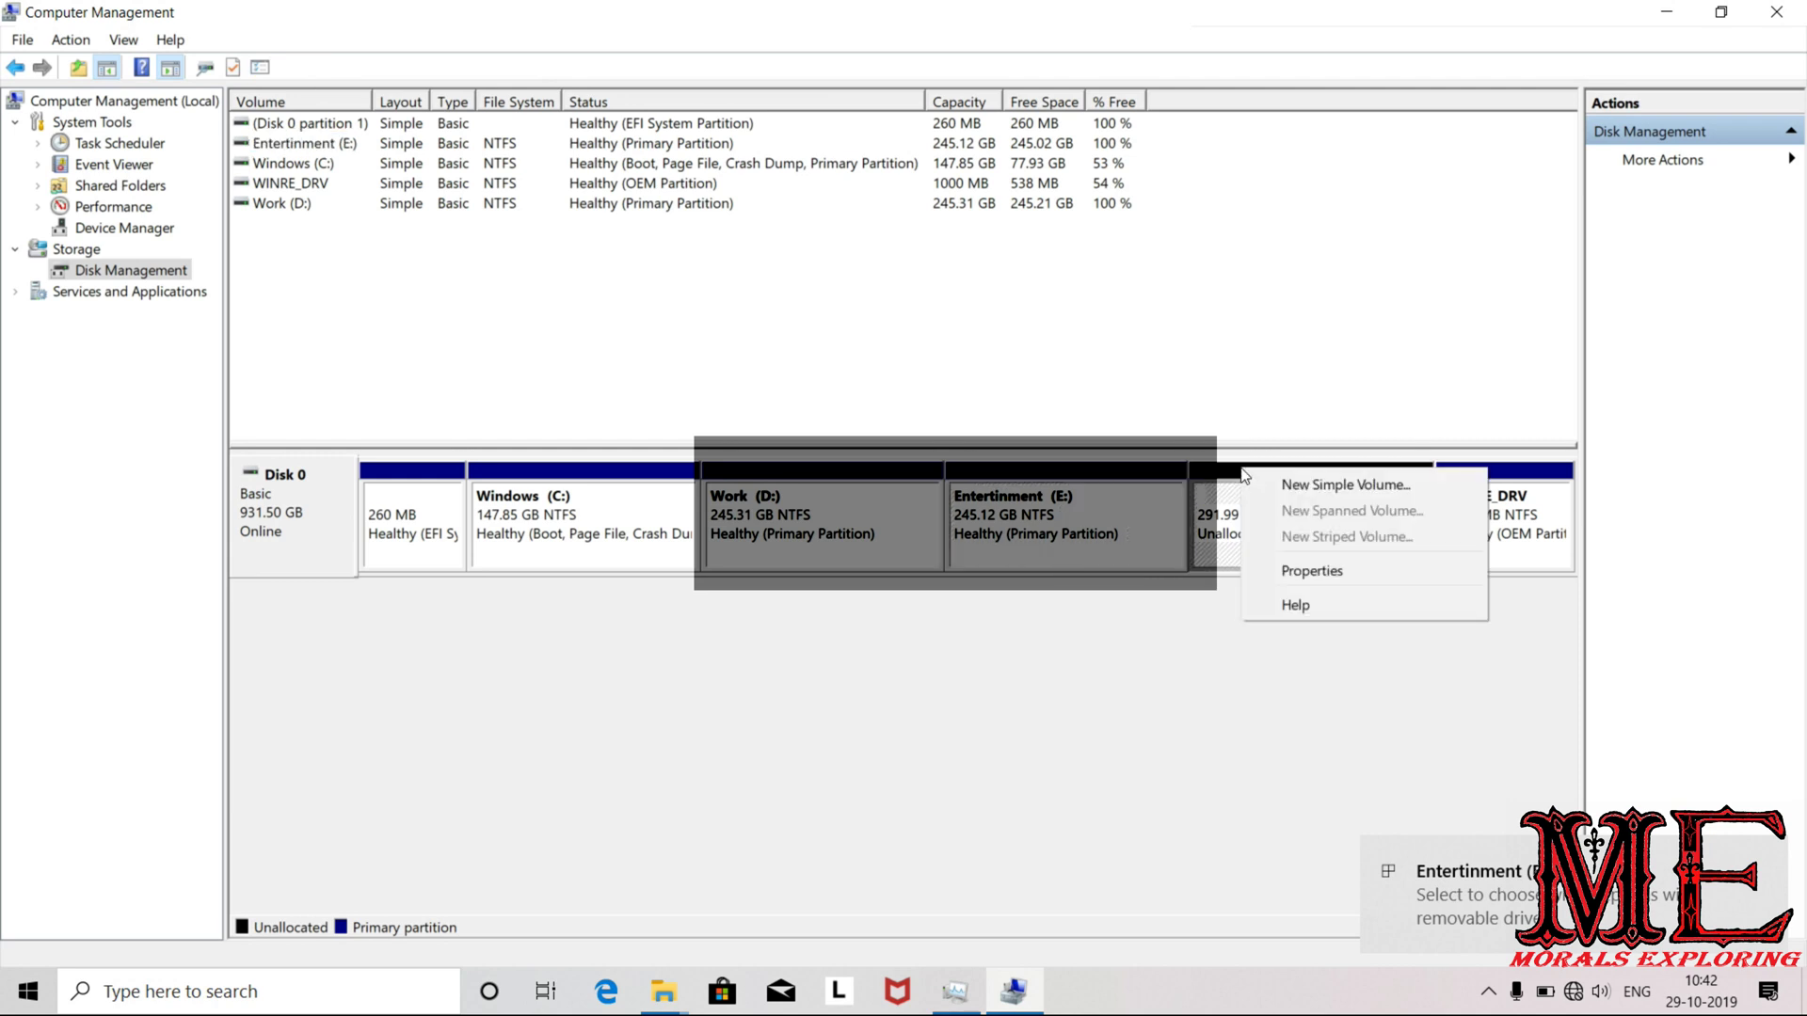
pyautogui.click(1308, 485)
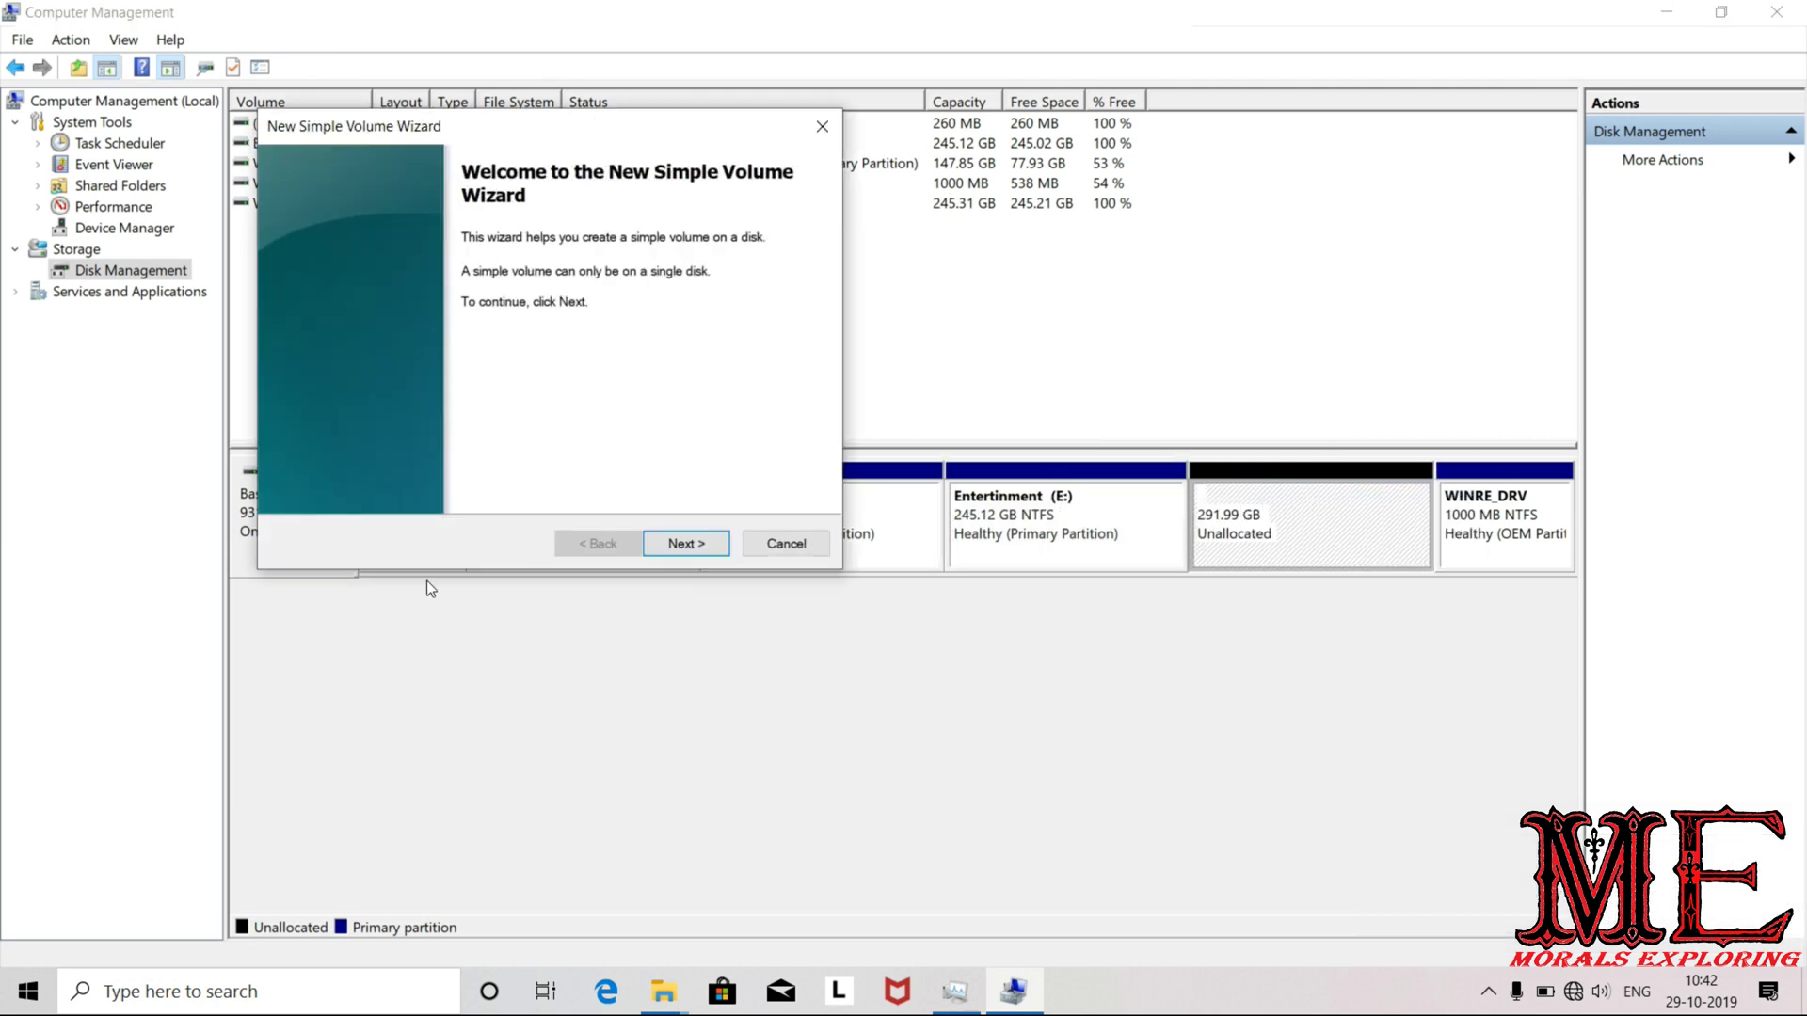
pyautogui.click(687, 543)
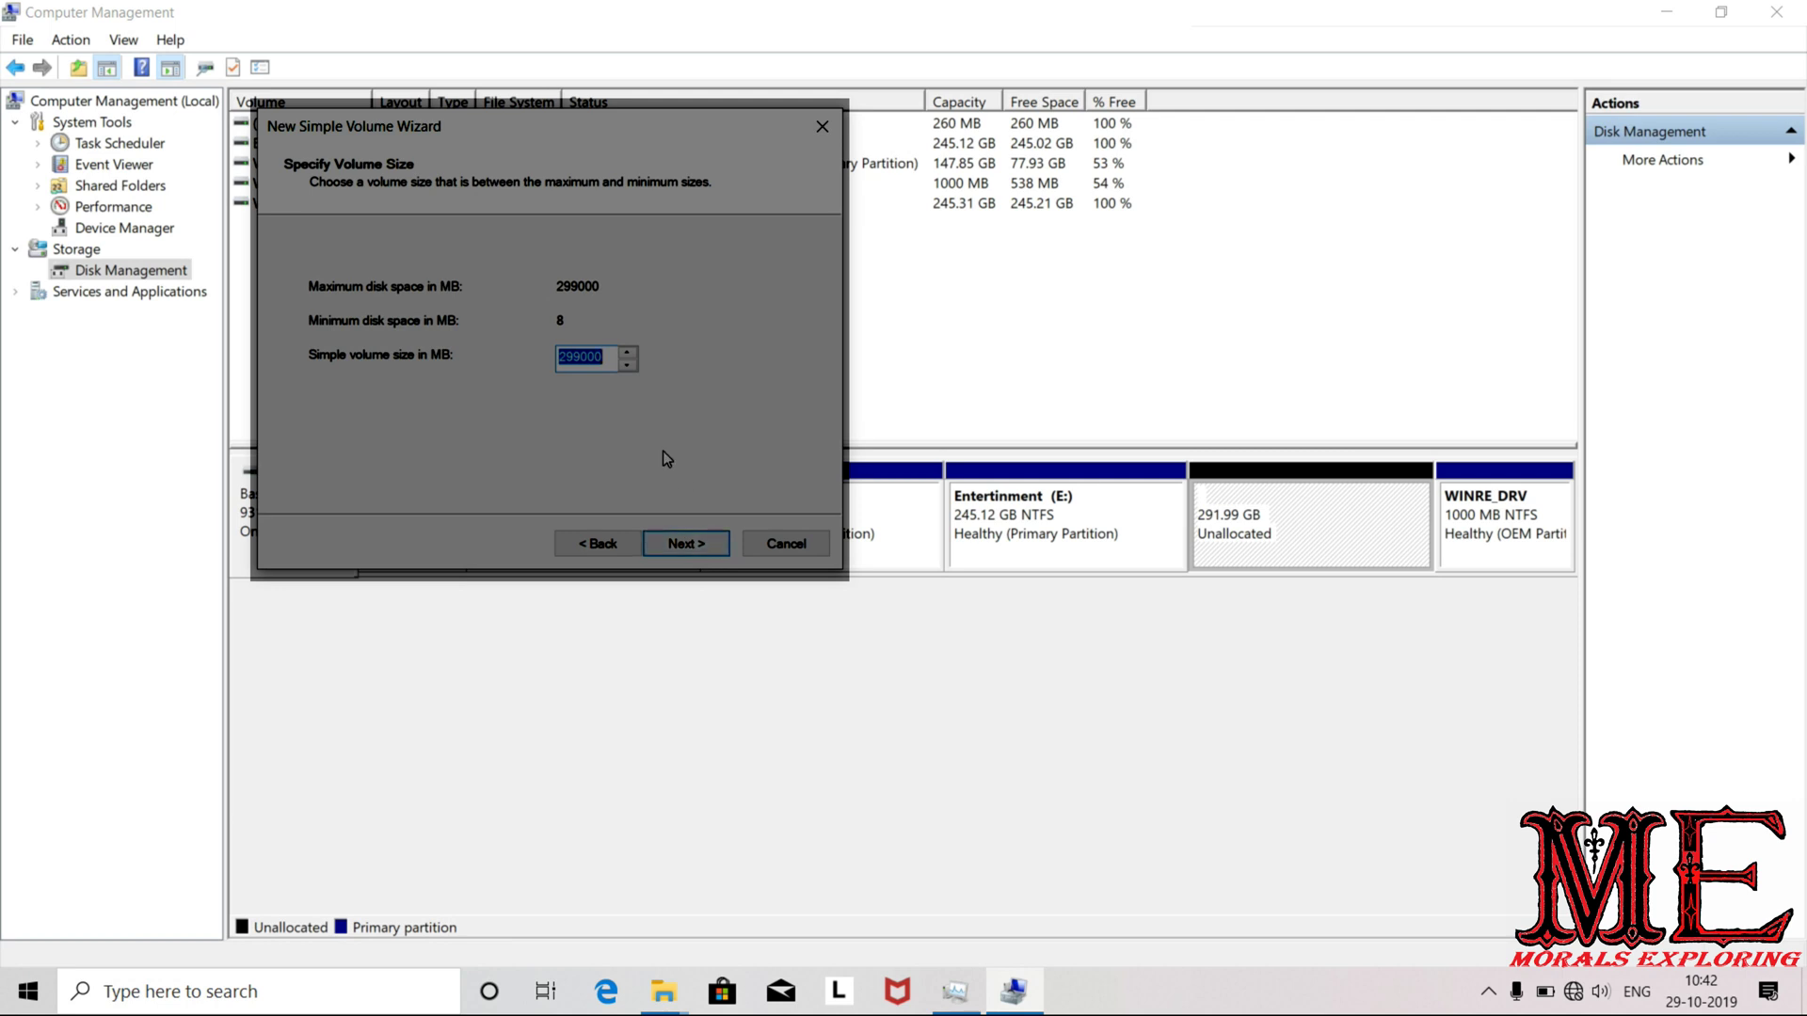
pyautogui.click(696, 544)
pyautogui.click(703, 544)
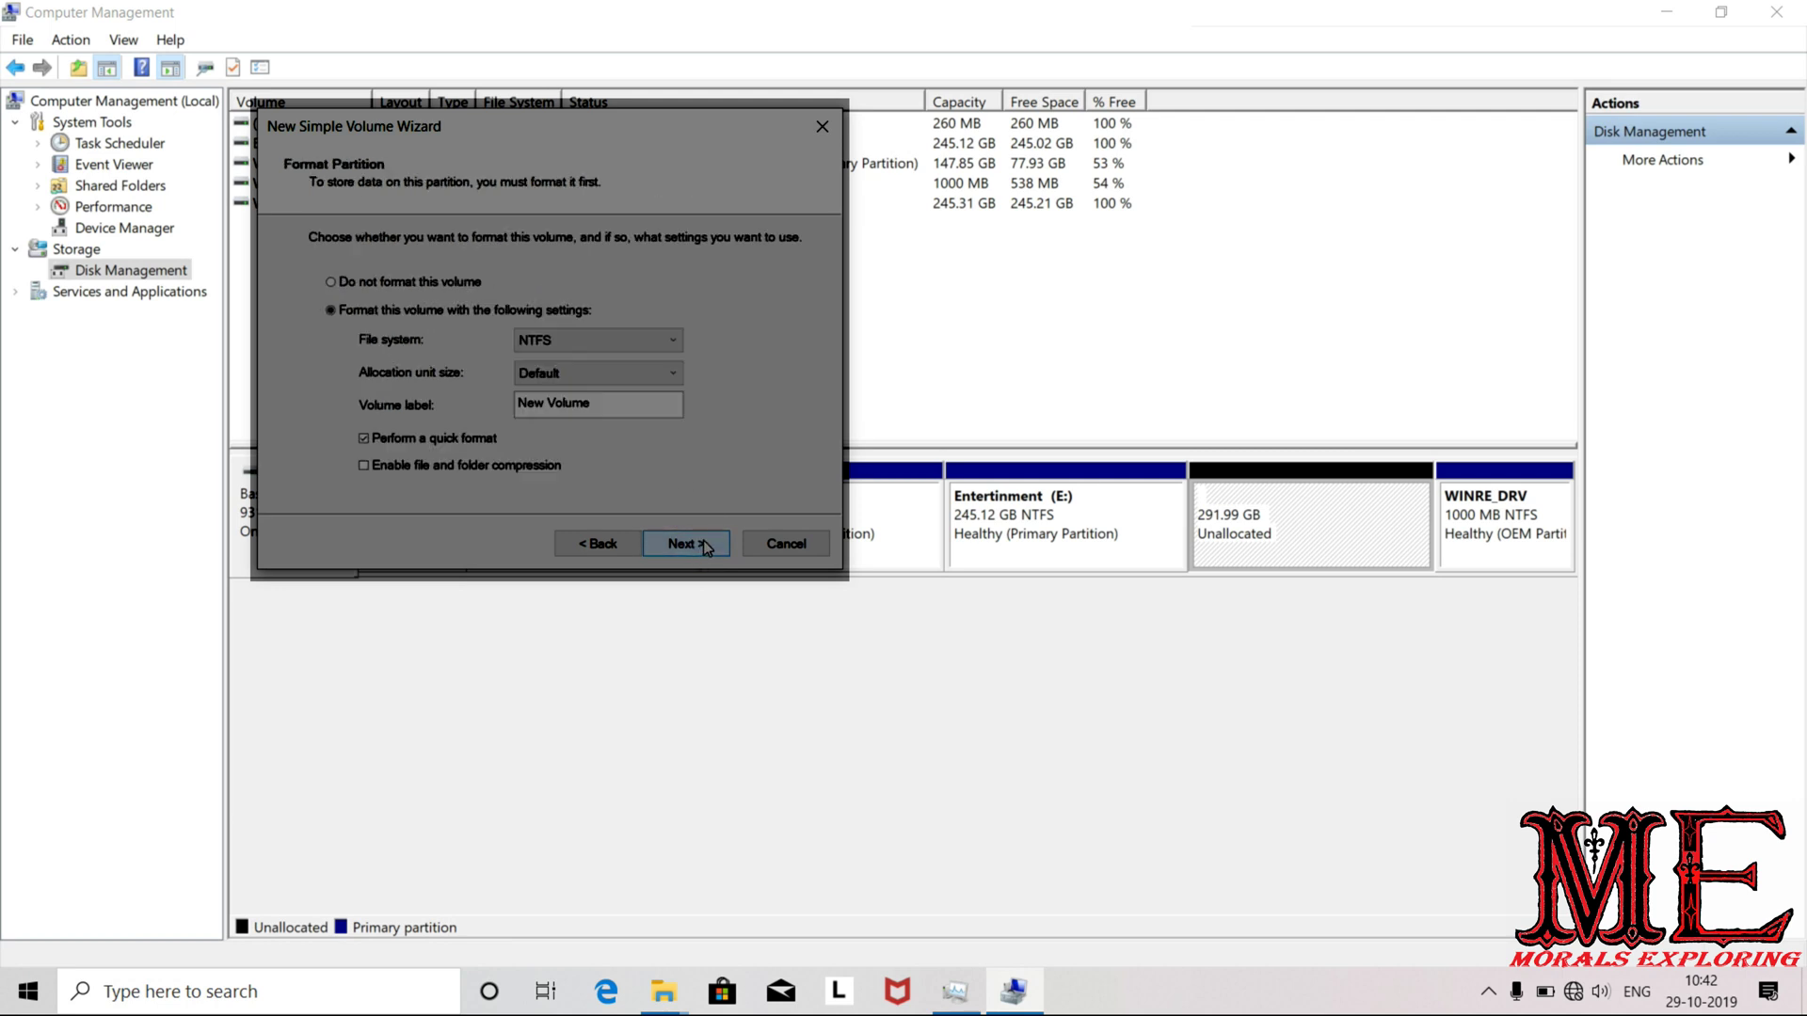
pyautogui.moveTo(607, 415); pyautogui.dragTo(335, 414)
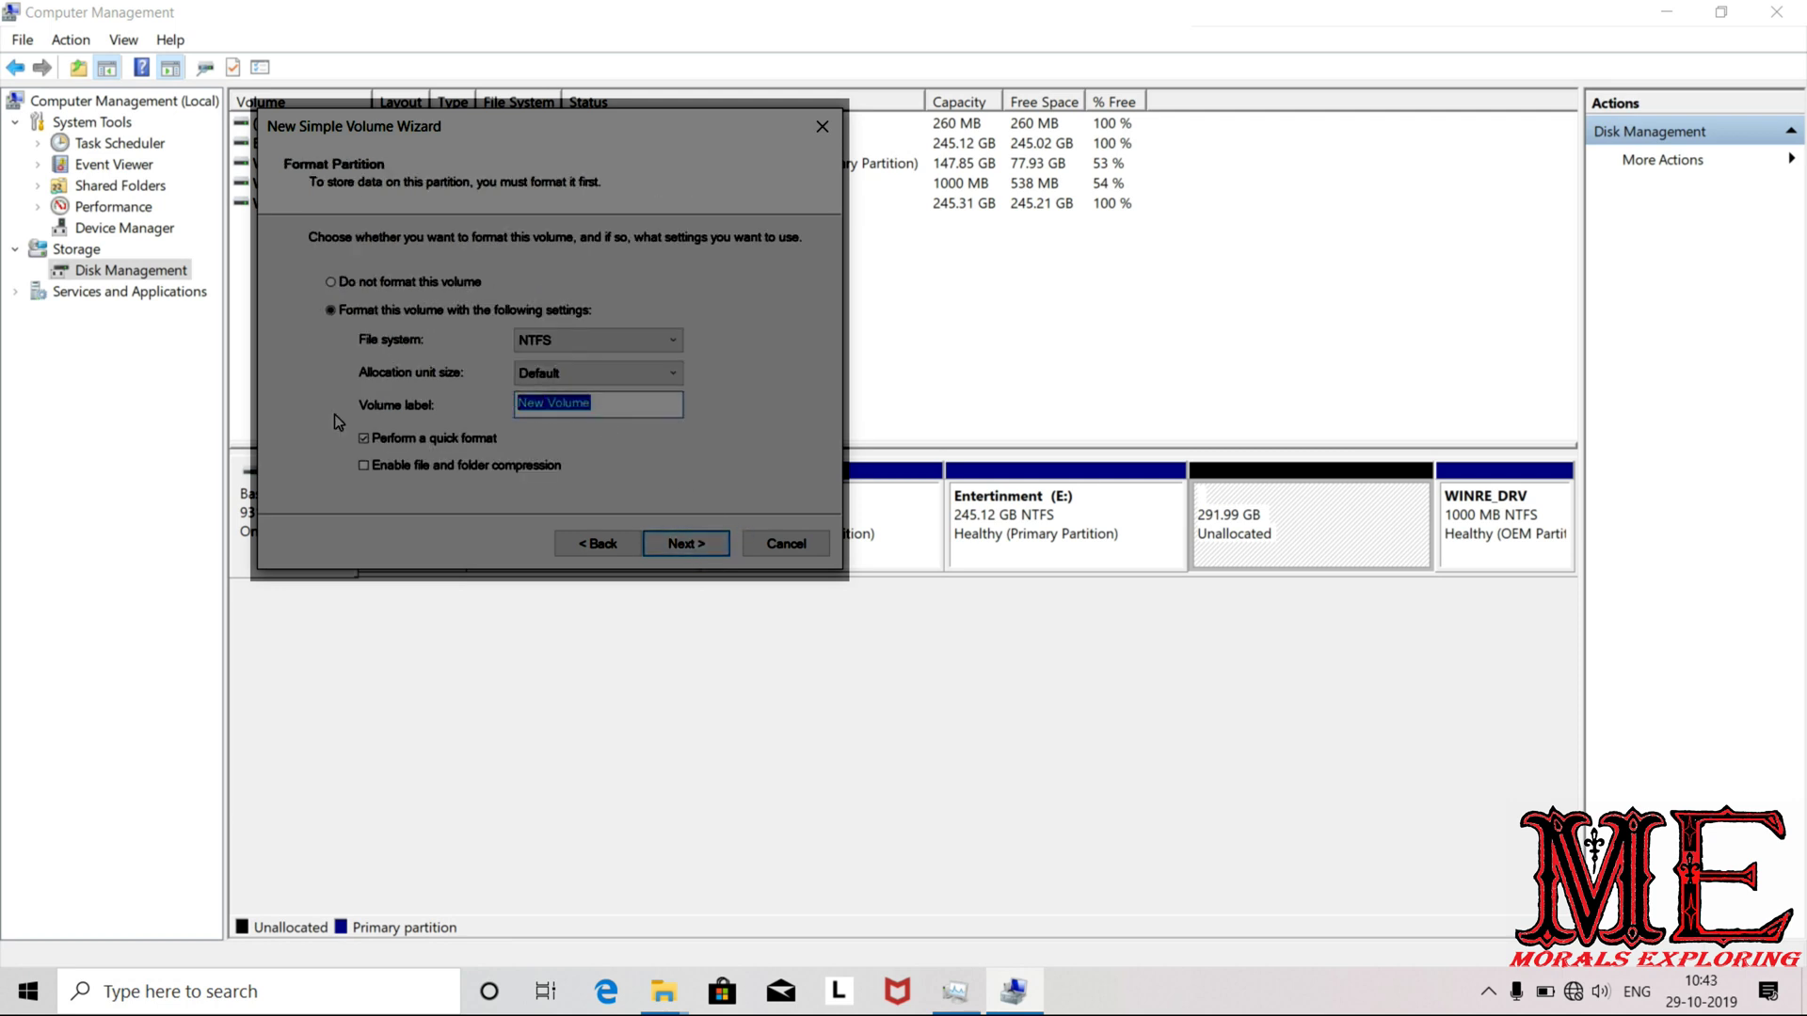
pyautogui.write('Photos')
pyautogui.click(685, 545)
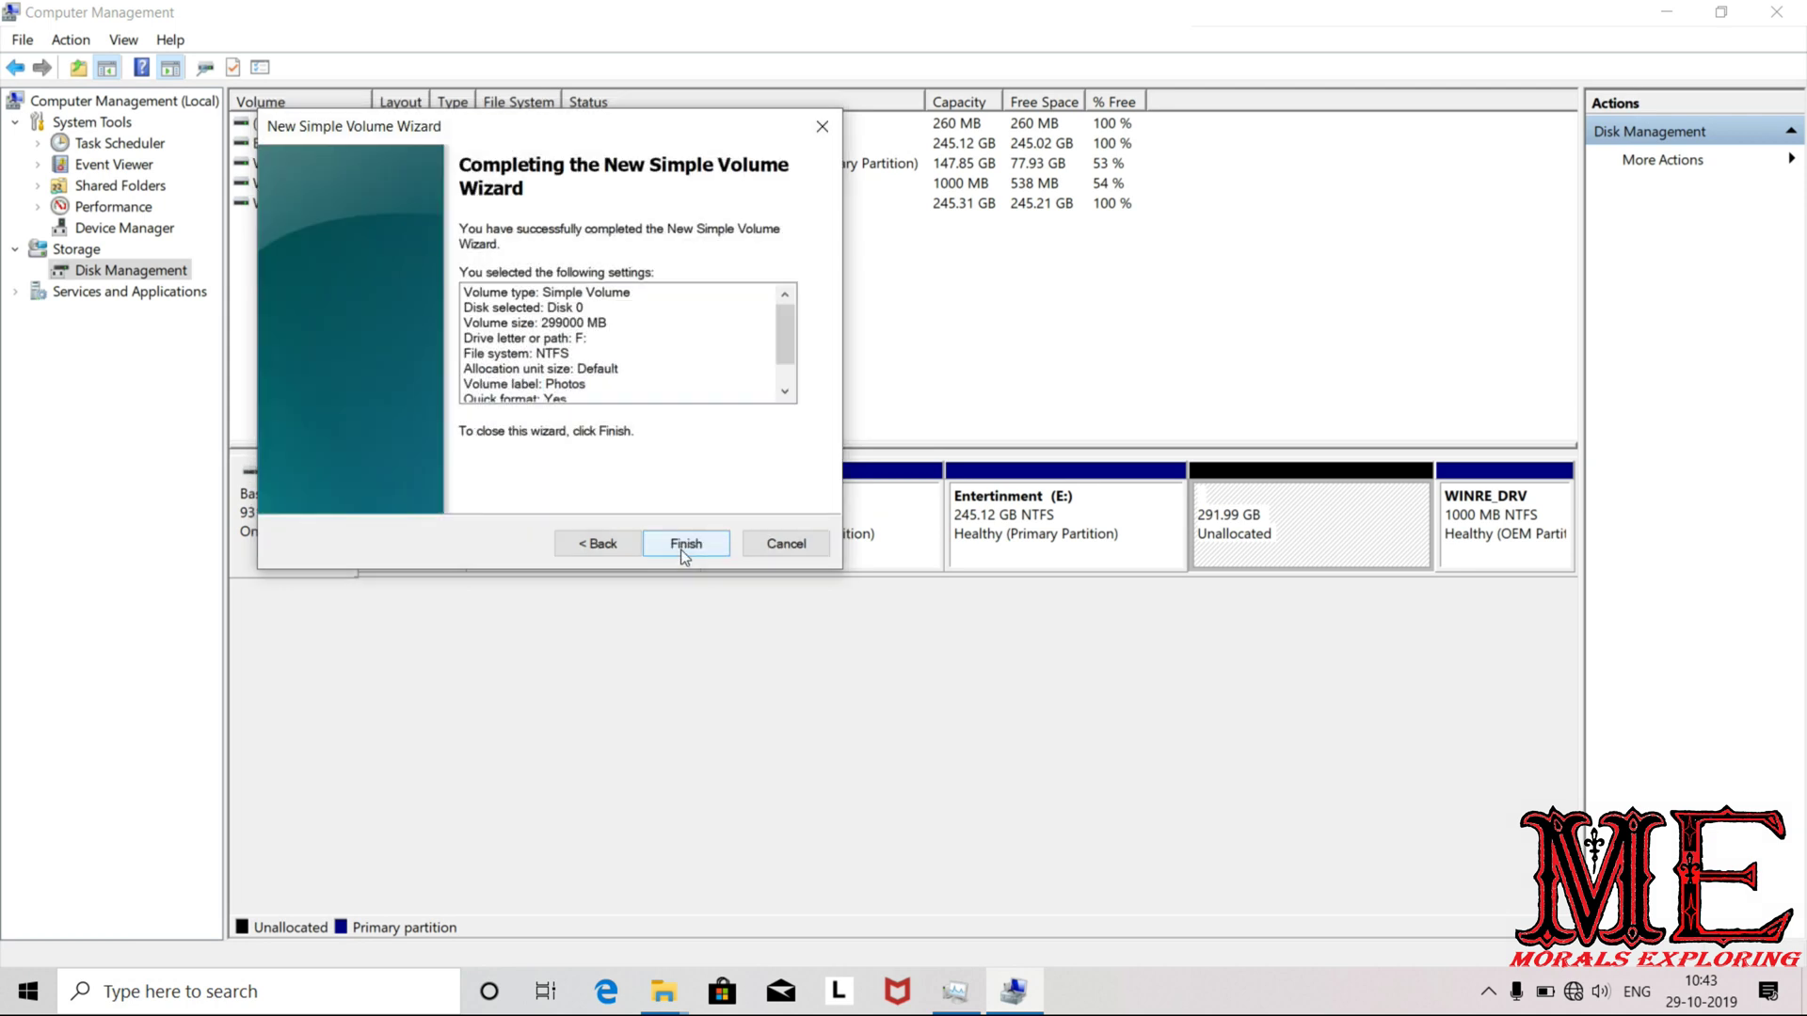
pyautogui.click(684, 550)
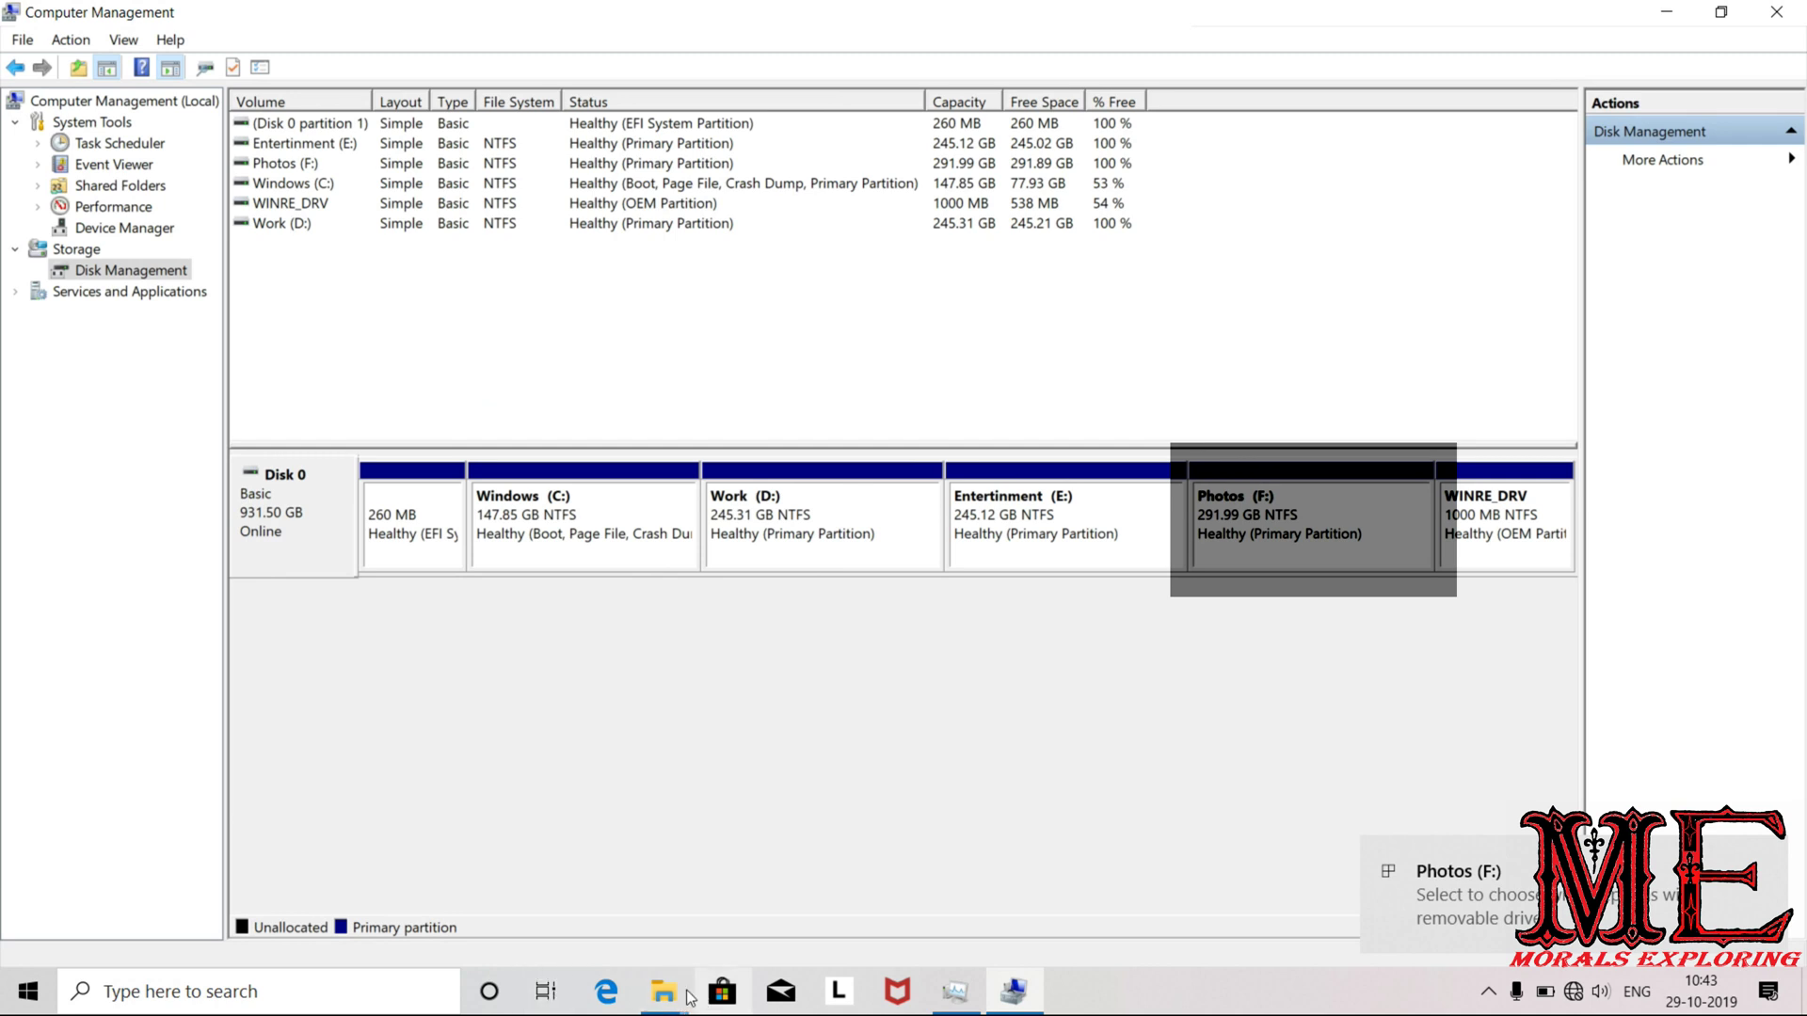
# - Bring the This PC window forward and refresh its drive list
pyautogui.moveTo(683, 996)
pyautogui.click(787, 850)
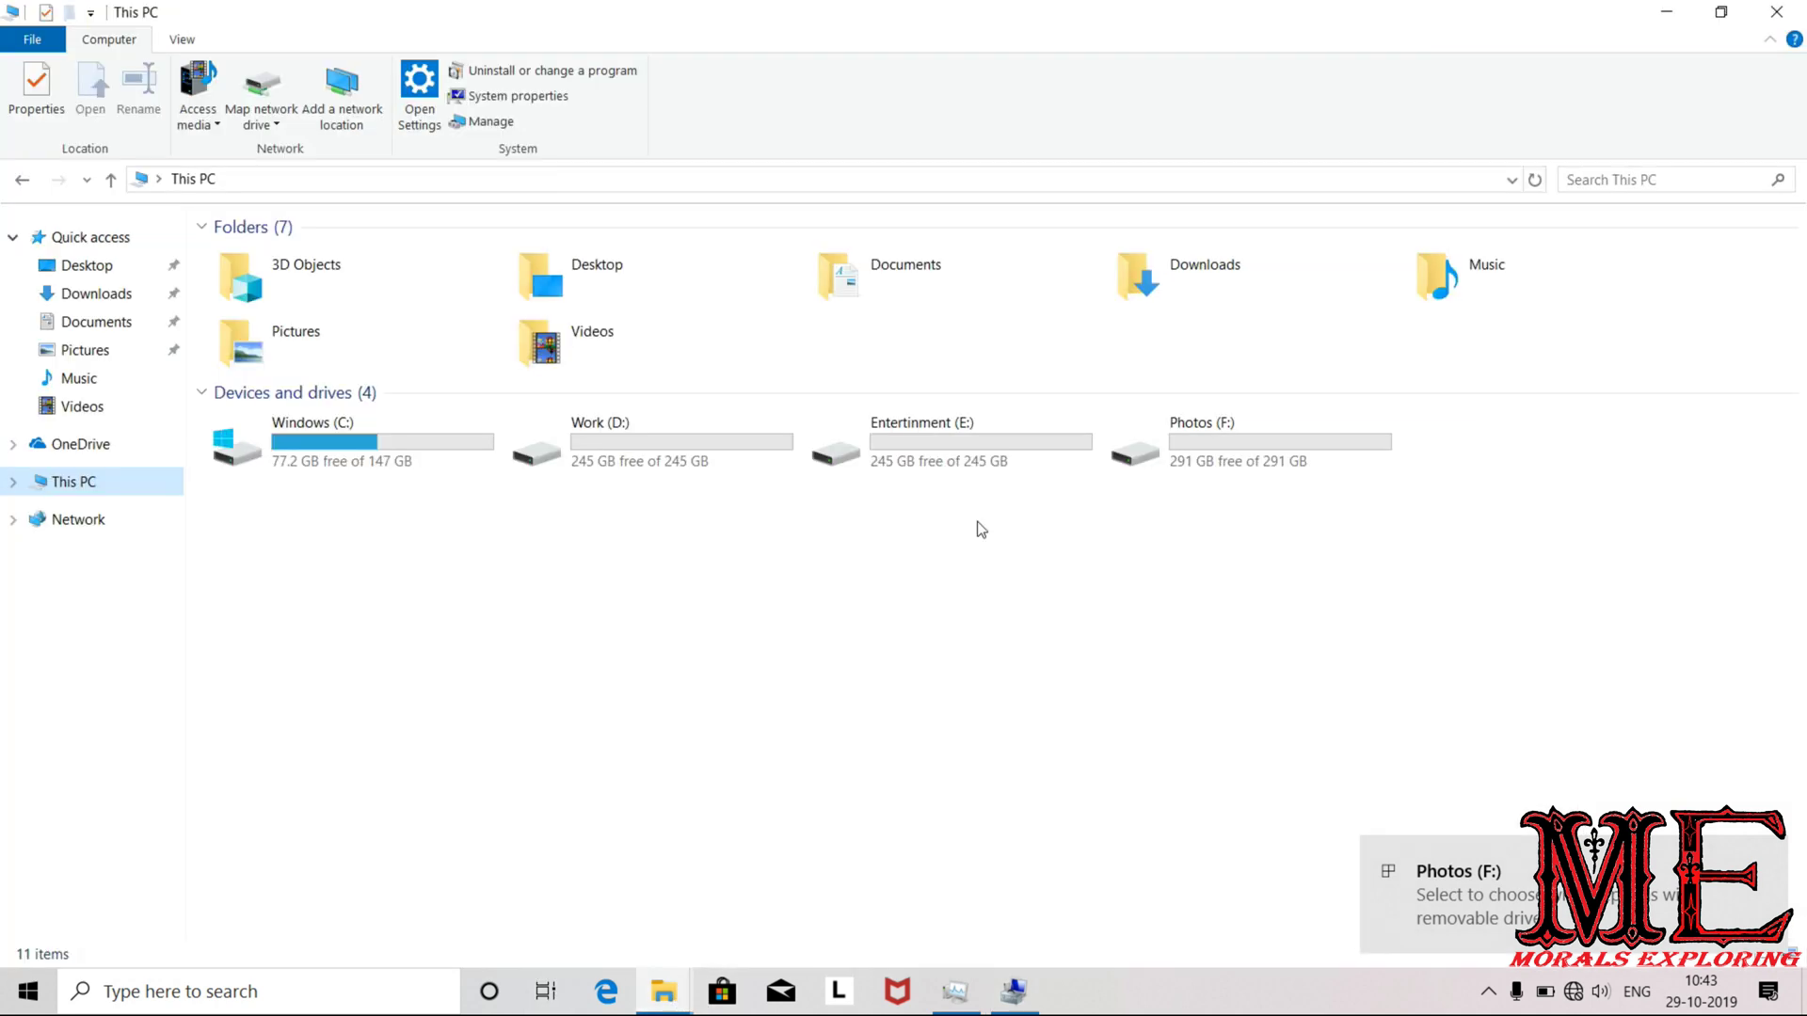
pyautogui.rightClick(767, 496)
pyautogui.click(856, 593)
# - Select each drive in turn: Windows (C:), Work (D:), Entertinment (E:) and Photos (F:)
pyautogui.click(354, 431)
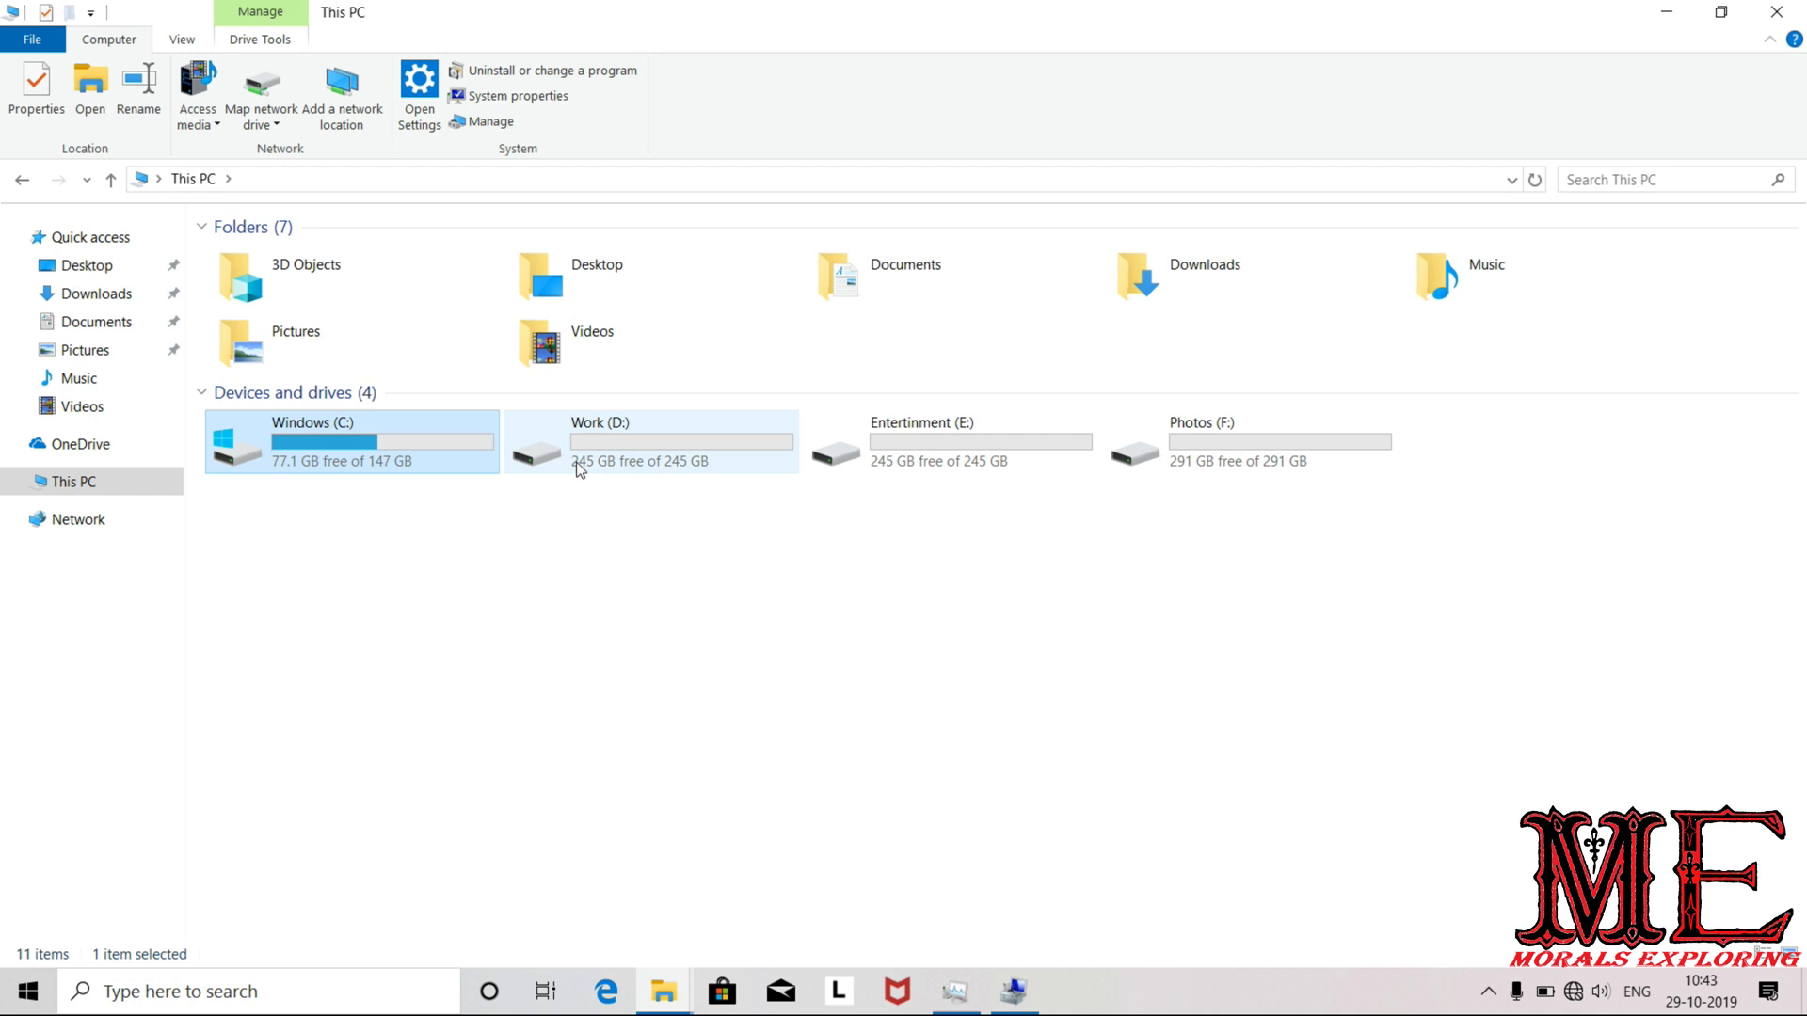
pyautogui.click(709, 438)
pyautogui.click(1015, 433)
pyautogui.click(1290, 437)
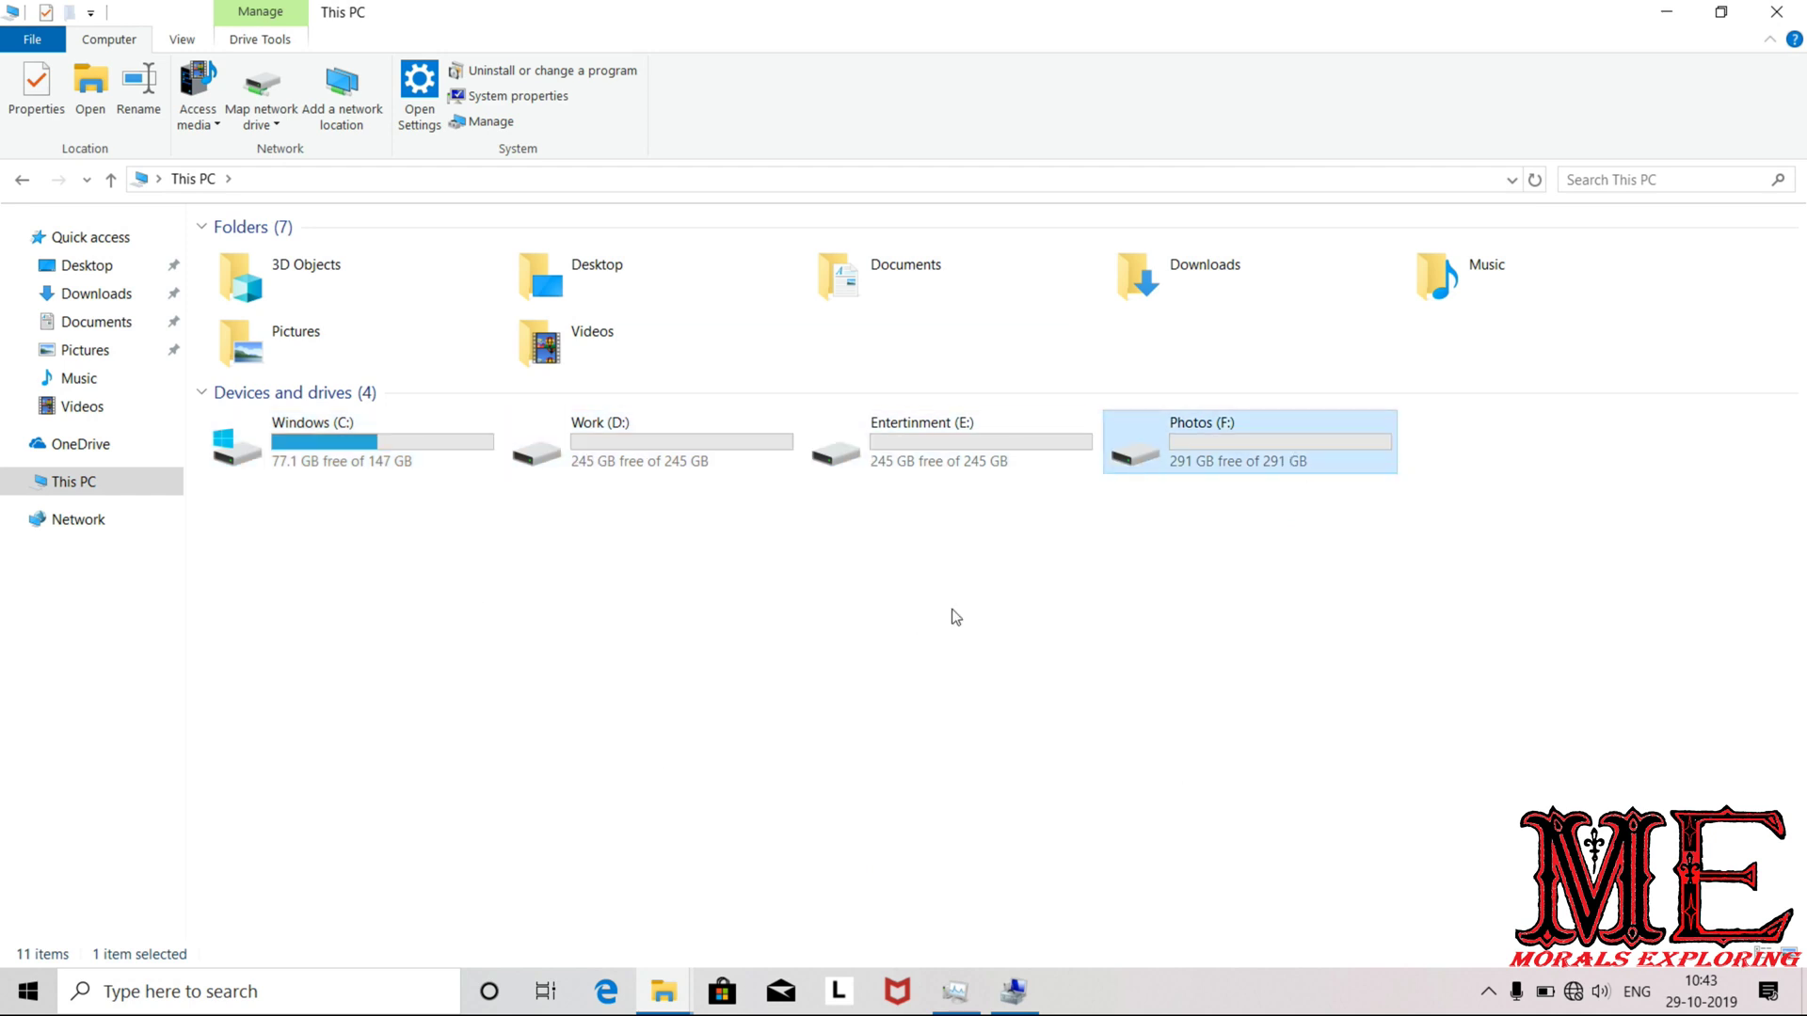
# - Switch back to Computer Management to view Disk 0's healthy Windows, Work, Entertinment and Photos partitions
pyautogui.click(1013, 991)
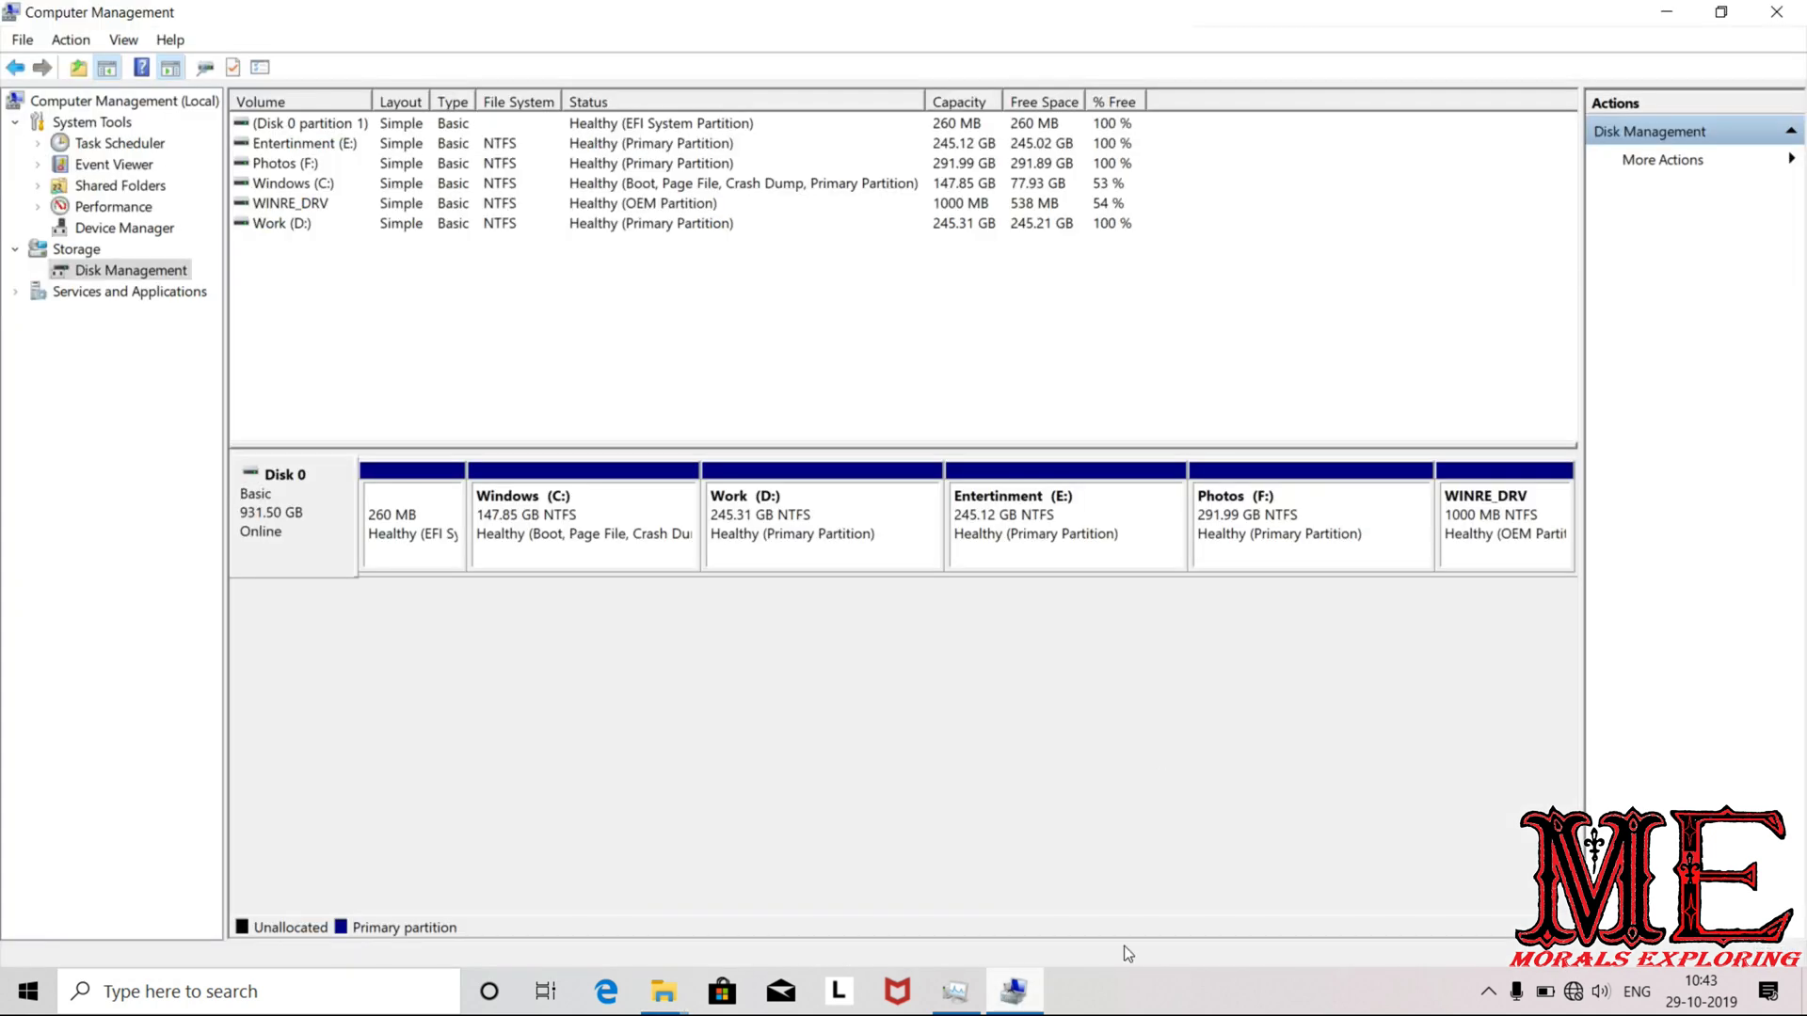